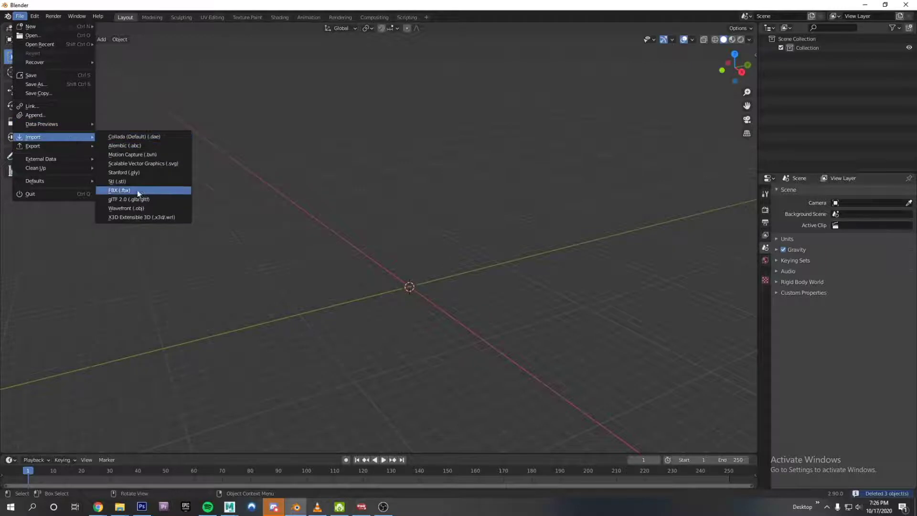
- Import the wall model in FBX format and scale it up uniformly
{"action": "left_click", "coordinate": [137, 190]}
{"action": "double_click", "coordinate": [385, 147]}
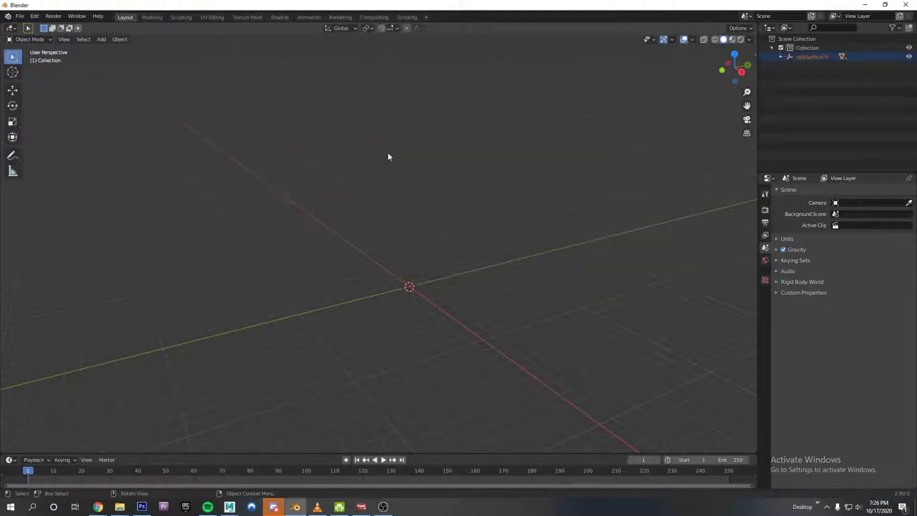
{"action": "left_click", "coordinate": [13, 121]}
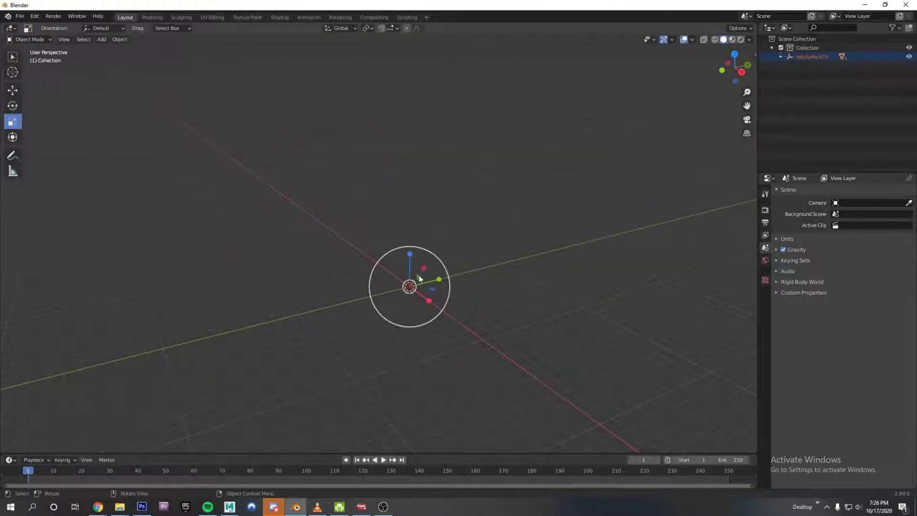
{"action": "left_click_drag", "start_coordinate": [414, 285], "coordinate": [143, 260]}
{"action": "middle_click_drag", "start_coordinate": [11, 319], "coordinate": [475, 323]}
- Raise the imported wall about 2.8 m vertically so its base meets the ground grid
{"action": "left_click", "coordinate": [12, 91]}
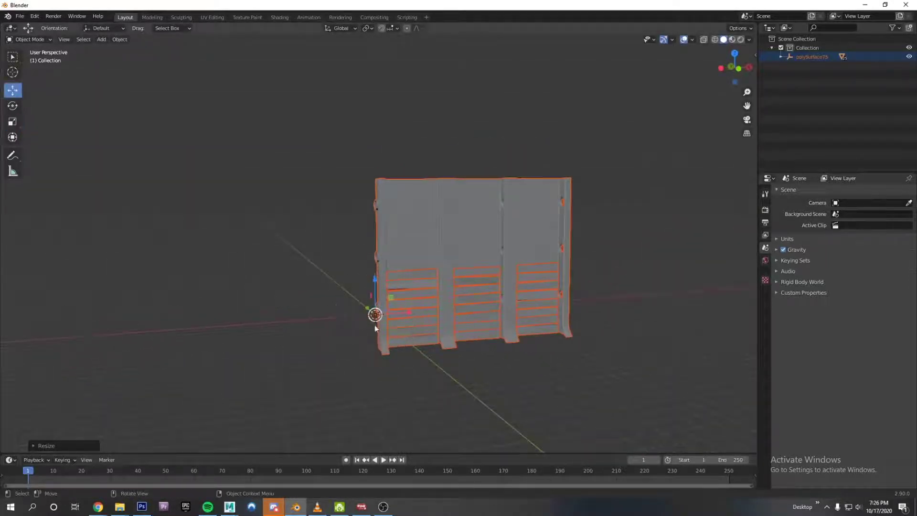
{"action": "middle_click_drag", "start_coordinate": [334, 329], "coordinate": [462, 332]}
{"action": "key", "text": "g"}
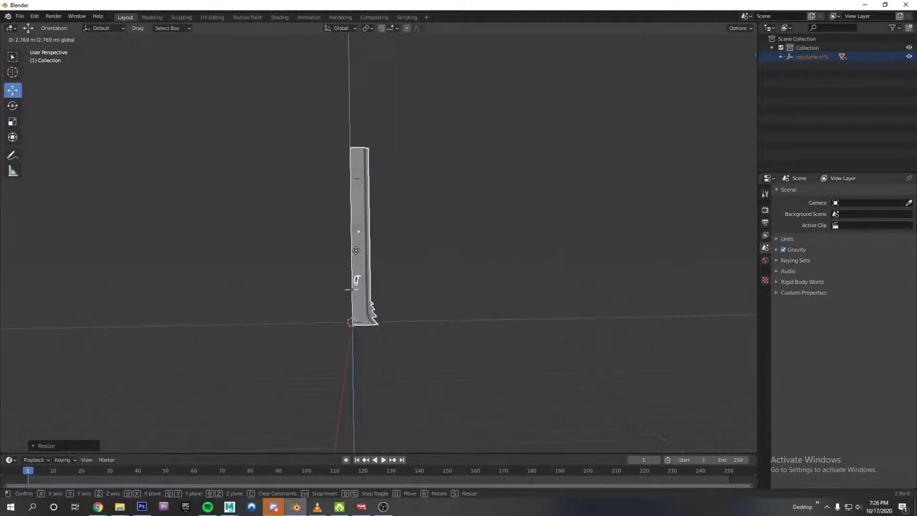
{"action": "left_click_drag", "start_coordinate": [357, 248], "coordinate": [357, 248]}
{"action": "middle_click_drag", "start_coordinate": [511, 313], "coordinate": [381, 331]}
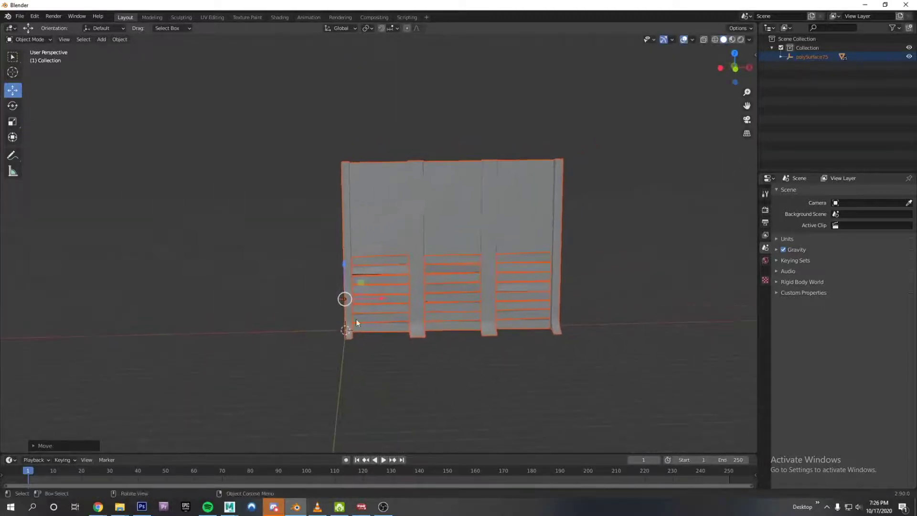
- Add a mesh plane at the origin and scale it uniformly into a large floor extending beyond the wall
{"action": "left_click", "coordinate": [106, 43]}
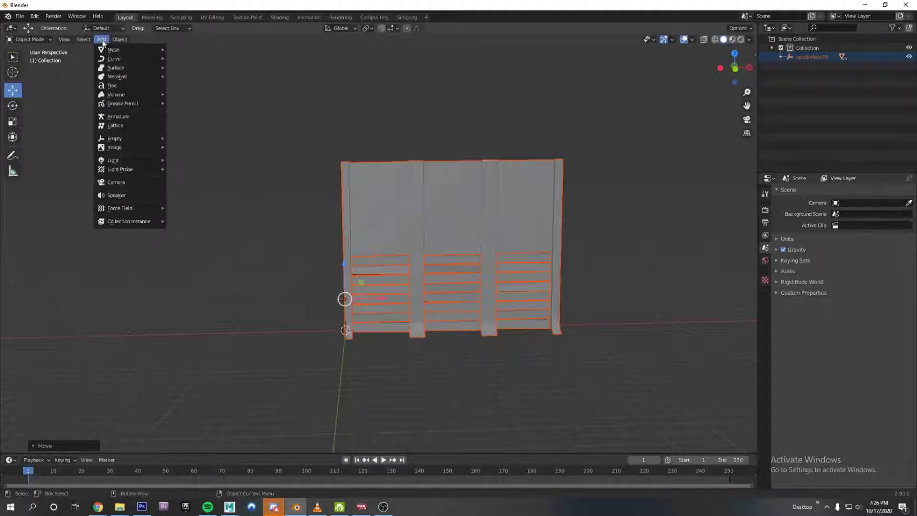
{"action": "mouse_move", "coordinate": [119, 49]}
{"action": "left_click", "coordinate": [195, 50]}
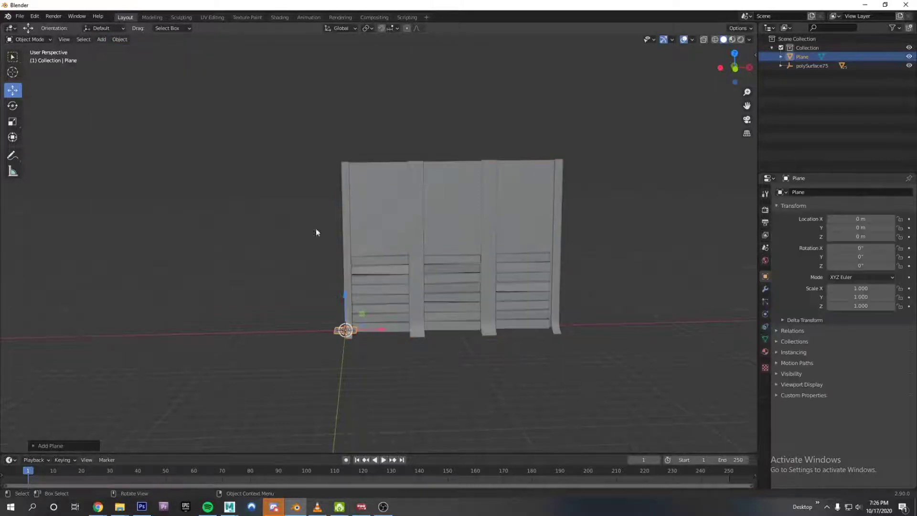
{"action": "middle_click_drag", "start_coordinate": [316, 228], "coordinate": [459, 378]}
{"action": "left_click", "coordinate": [12, 120]}
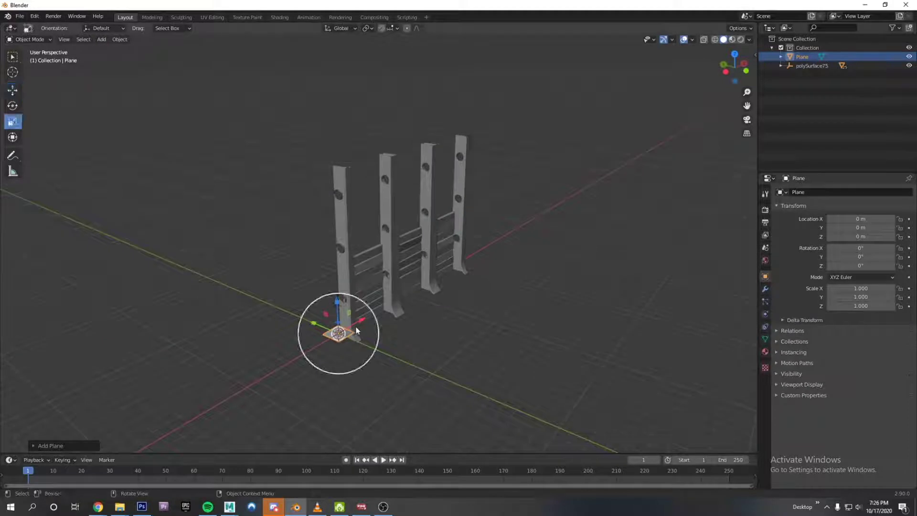
{"action": "left_click_drag", "start_coordinate": [345, 334], "coordinate": [408, 323]}
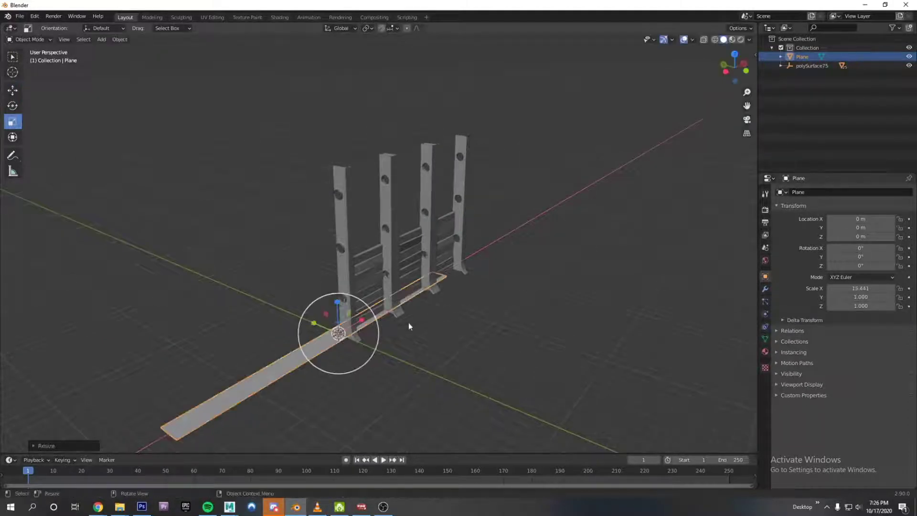
{"action": "key", "text": "ctrl+z"}
{"action": "left_click_drag", "start_coordinate": [345, 335], "coordinate": [528, 313]}
{"action": "left_click", "coordinate": [563, 247]}
{"action": "middle_click_drag", "start_coordinate": [564, 247], "coordinate": [460, 234]}
- Select all the wall pieces without the floor plane and nudge them vertically so the posts sit on the floor
{"action": "middle_click_drag", "start_coordinate": [313, 317], "coordinate": [343, 303]}
{"action": "left_click", "coordinate": [343, 303]}
{"action": "left_click", "coordinate": [344, 227]}
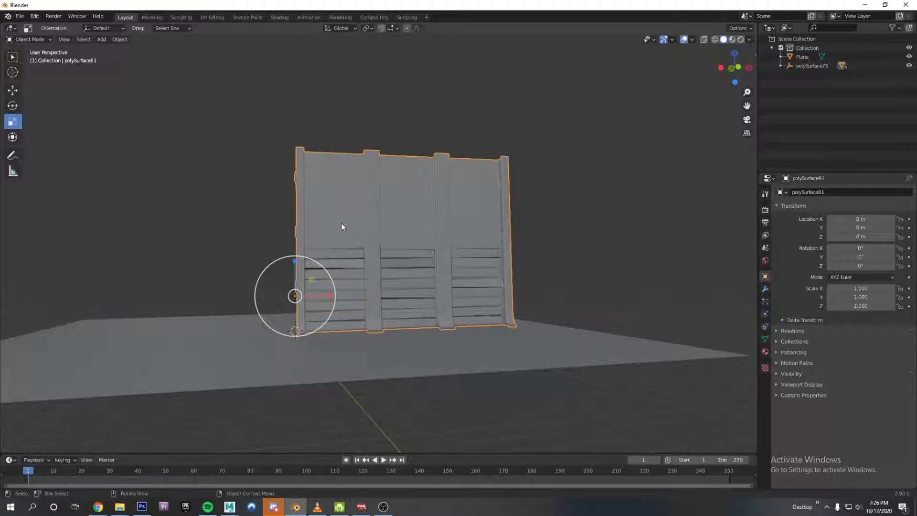
{"action": "left_click", "coordinate": [226, 94]}
{"action": "left_click_drag", "start_coordinate": [226, 93], "coordinate": [620, 317]}
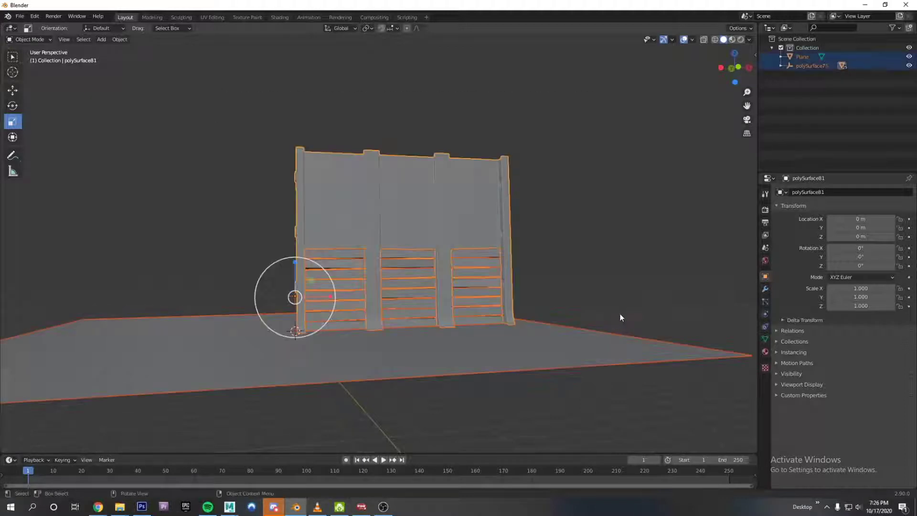
{"action": "middle_click_drag", "start_coordinate": [620, 317], "coordinate": [615, 310]}
{"action": "left_click", "coordinate": [612, 302]}
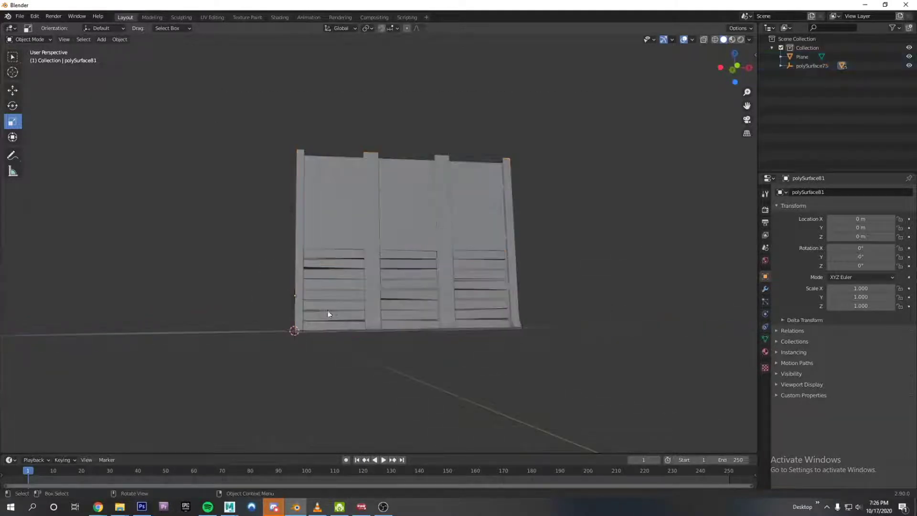
{"action": "left_click_drag", "start_coordinate": [285, 324], "coordinate": [618, 153]}
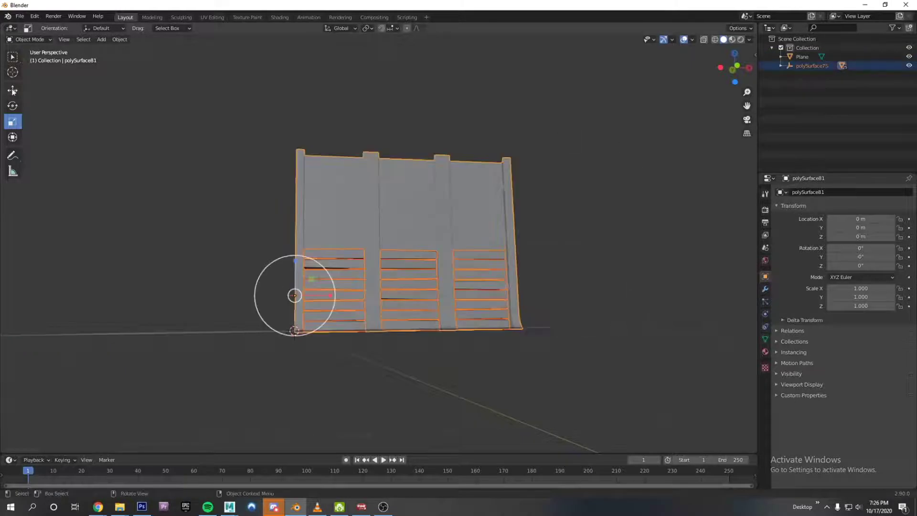
{"action": "key", "text": "shift+space"}
{"action": "key", "text": "g"}
{"action": "left_click_drag", "start_coordinate": [293, 258], "coordinate": [293, 257]}
{"action": "key", "text": "alt+a"}
{"action": "middle_click_drag", "start_coordinate": [495, 284], "coordinate": [311, 308]}
{"action": "scroll", "coordinate": [318, 328], "scroll_direction": "up", "scroll_amount": 6}
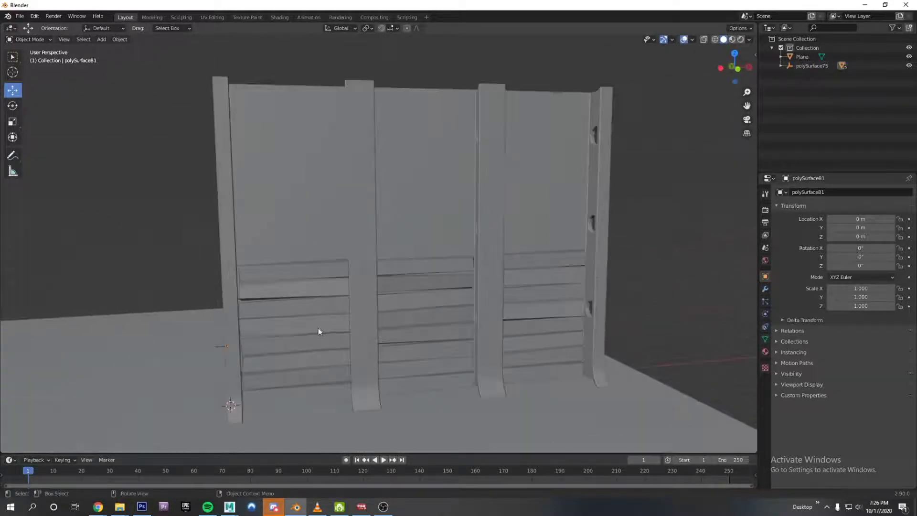
{"action": "left_click", "coordinate": [297, 270]}
{"action": "left_click", "coordinate": [302, 286], "text": "shift"}
{"action": "left_click", "coordinate": [306, 305], "text": "shift"}
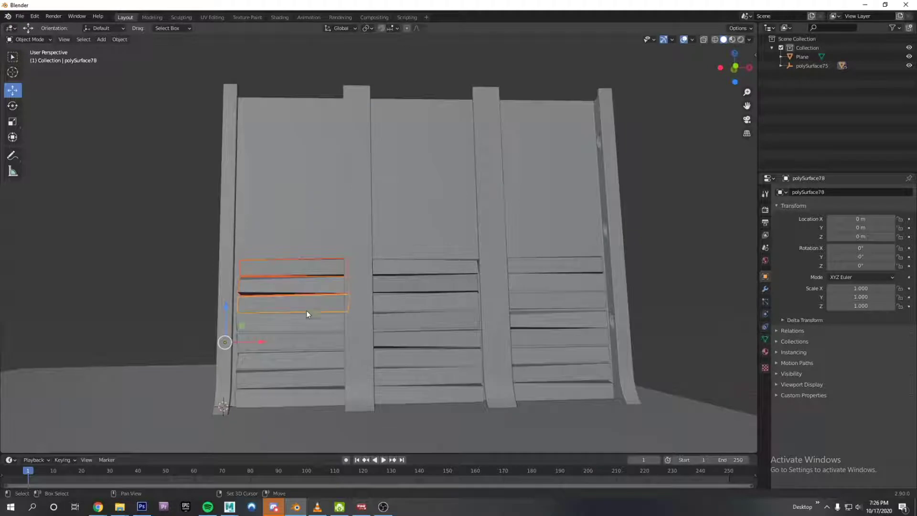
{"action": "left_click", "coordinate": [401, 399], "text": "shift"}
{"action": "left_click", "coordinate": [398, 380], "text": "shift"}
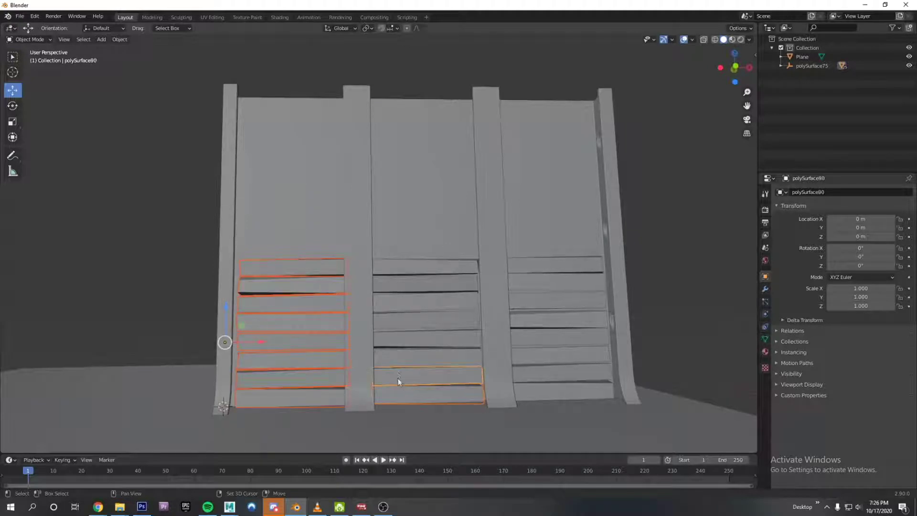
{"action": "left_click", "coordinate": [399, 298], "text": "shift"}
{"action": "left_click", "coordinate": [401, 285], "text": "shift"}
{"action": "left_click", "coordinate": [402, 270], "text": "shift"}
{"action": "left_click", "coordinate": [534, 268], "text": "shift"}
{"action": "left_click", "coordinate": [534, 282], "text": "shift"}
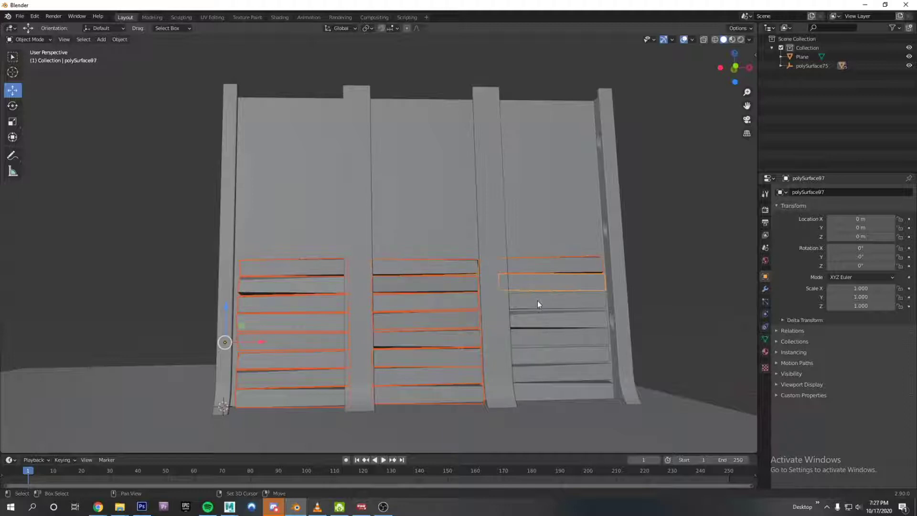
{"action": "left_click", "coordinate": [540, 354], "text": "shift"}
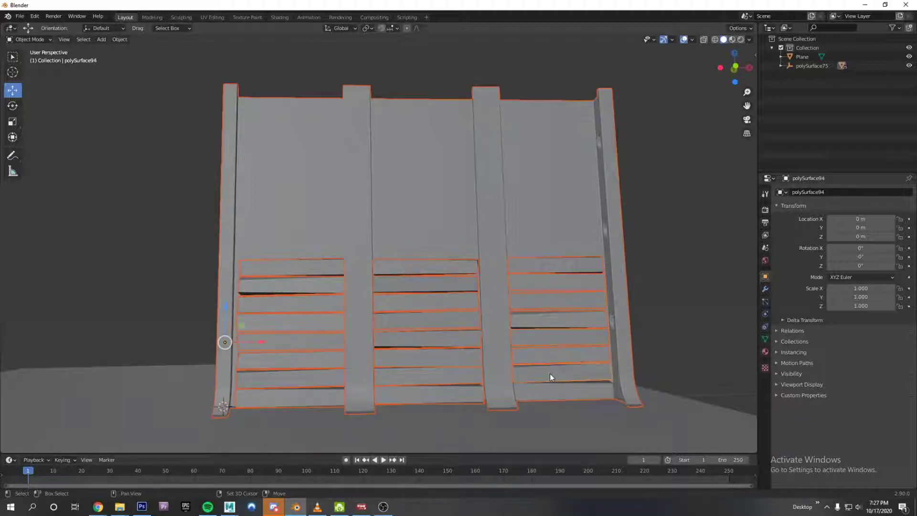
{"action": "left_click", "coordinate": [661, 312]}
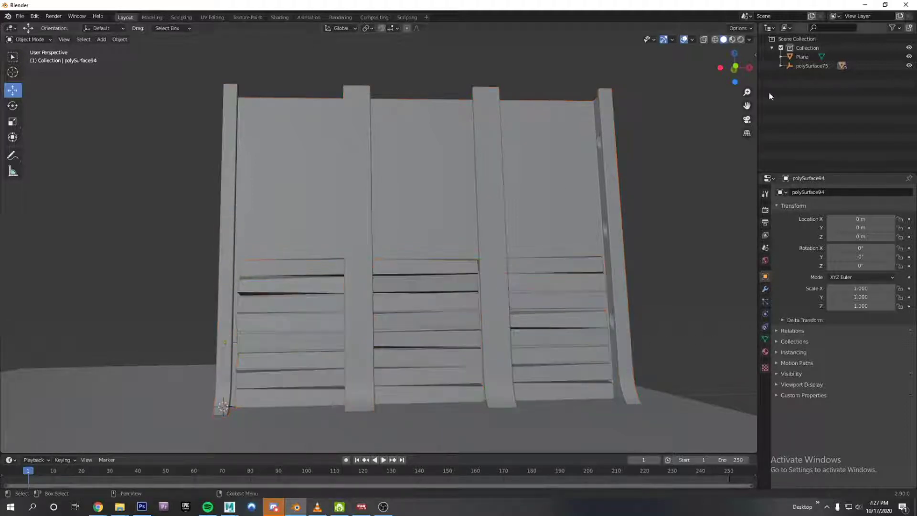
- Join all the horizontal planks from the three wall bays into a single object, leaving the posts separate
{"action": "left_click", "coordinate": [780, 65]}
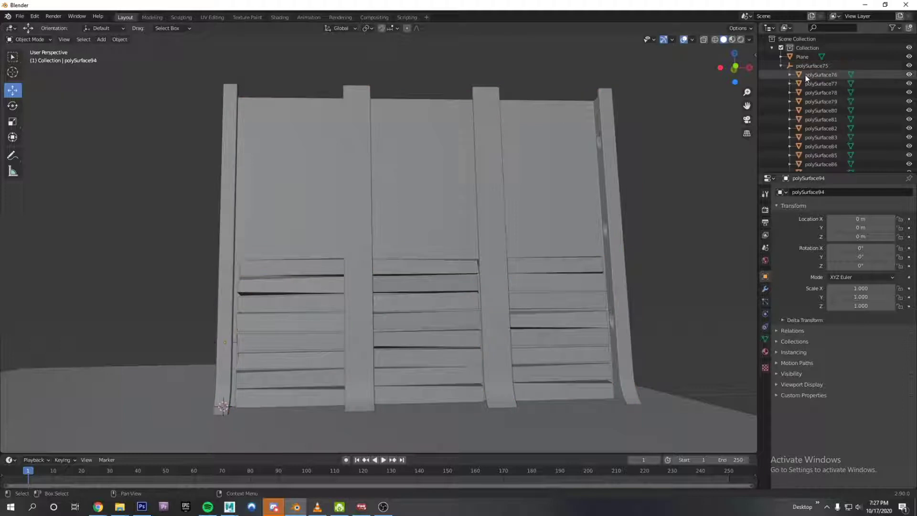
{"action": "left_click", "coordinate": [306, 270]}
{"action": "left_click", "coordinate": [298, 293], "text": "shift"}
{"action": "left_click", "coordinate": [298, 302], "text": "shift"}
{"action": "left_click", "coordinate": [301, 325], "text": "shift"}
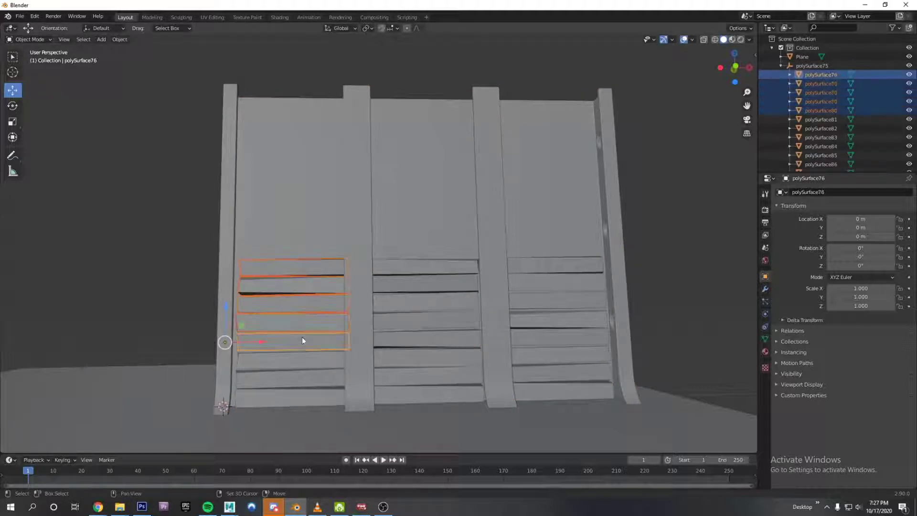
{"action": "left_click", "coordinate": [302, 337], "text": "shift"}
{"action": "left_click", "coordinate": [303, 358], "text": "shift"}
{"action": "left_click", "coordinate": [310, 380], "text": "shift"}
{"action": "left_click", "coordinate": [310, 394], "text": "shift"}
{"action": "left_click", "coordinate": [407, 386], "text": "shift"}
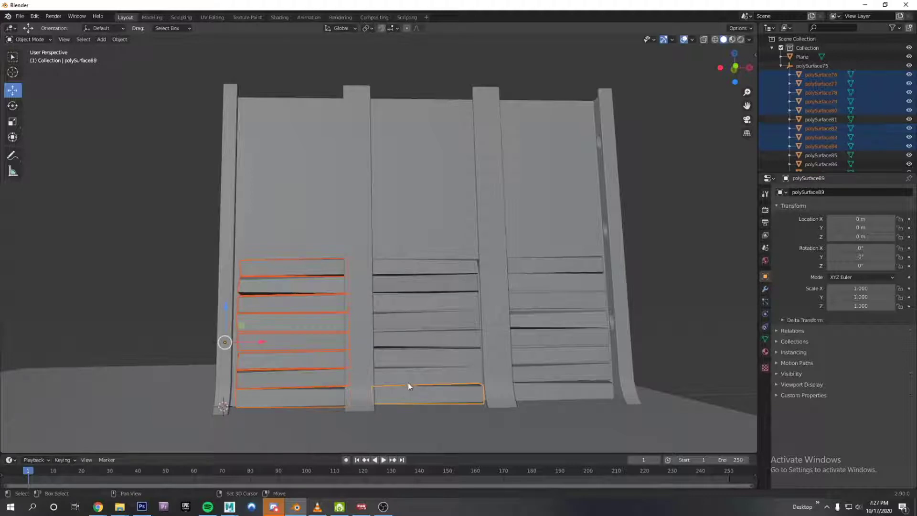
{"action": "left_click", "coordinate": [414, 359], "text": "shift"}
{"action": "left_click", "coordinate": [416, 339], "text": "shift"}
{"action": "left_click", "coordinate": [417, 324], "text": "shift"}
{"action": "left_click", "coordinate": [414, 302], "text": "shift"}
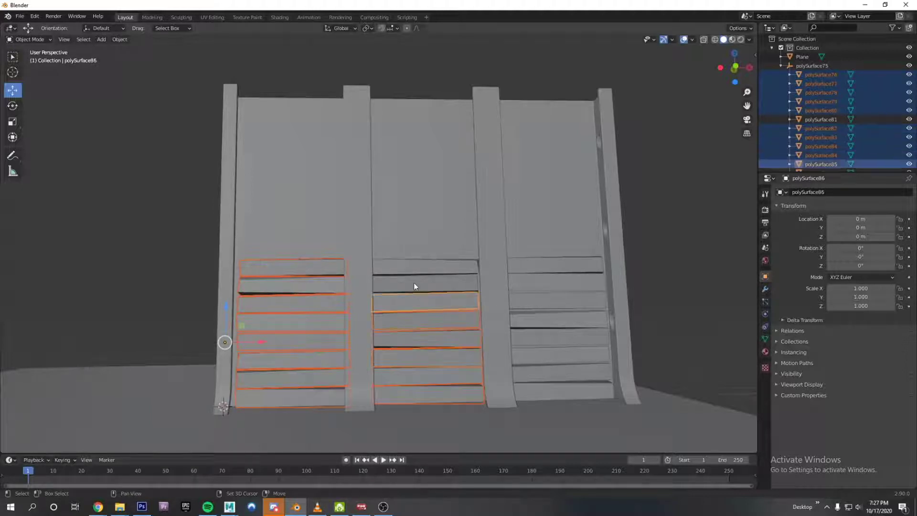
{"action": "left_click", "coordinate": [413, 284], "text": "shift"}
{"action": "left_click", "coordinate": [421, 271], "text": "shift"}
{"action": "left_click", "coordinate": [549, 279], "text": "shift"}
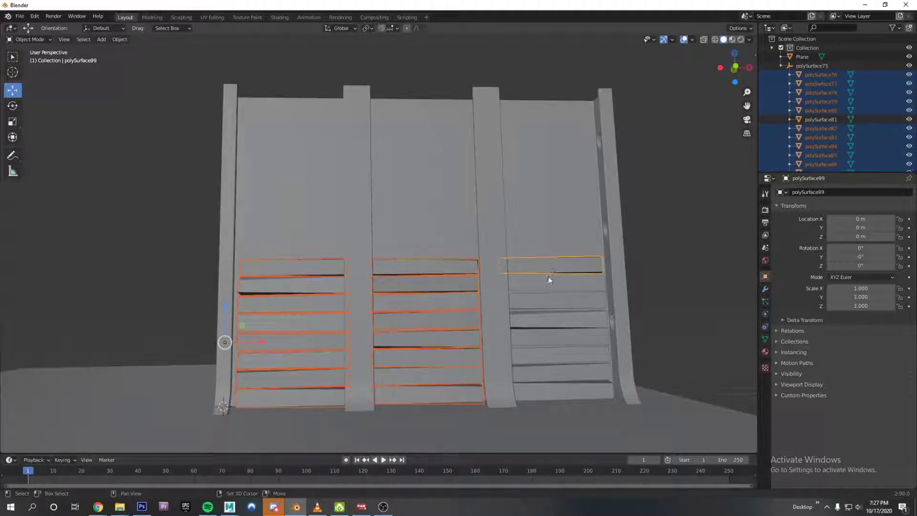
{"action": "left_click", "coordinate": [548, 303], "text": "shift"}
{"action": "left_click", "coordinate": [548, 318], "text": "shift"}
{"action": "left_click", "coordinate": [553, 336], "text": "shift"}
{"action": "left_click", "coordinate": [562, 356], "text": "shift"}
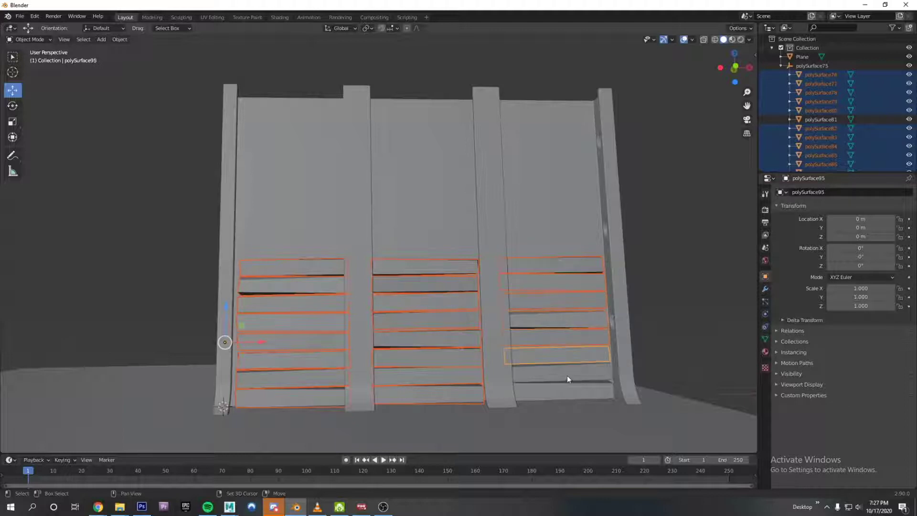
{"action": "left_click", "coordinate": [568, 377], "text": "shift"}
{"action": "left_click", "coordinate": [569, 391], "text": "shift"}
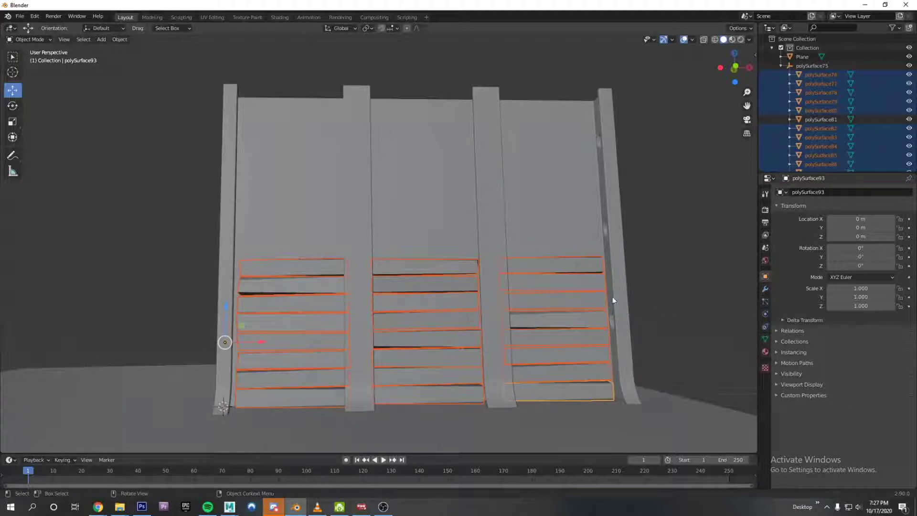
{"action": "key", "text": "ctrl+j"}
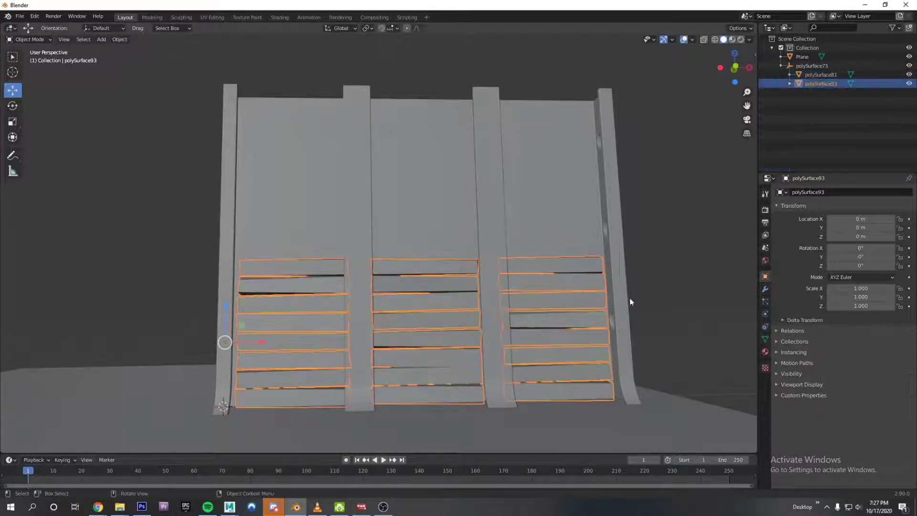
{"action": "key", "text": "alt+a"}
{"action": "left_click", "coordinate": [540, 302]}
{"action": "middle_click_drag", "start_coordinate": [559, 345], "coordinate": [463, 351]}
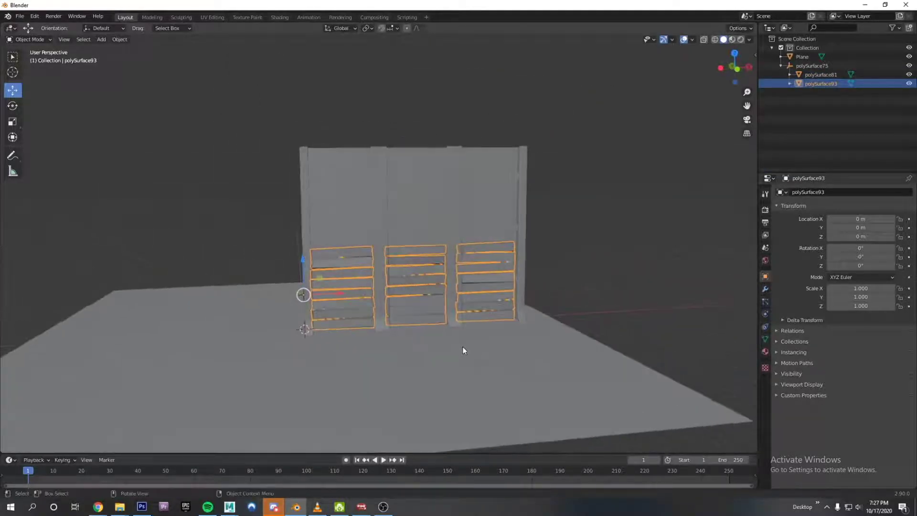
{"action": "left_click", "coordinate": [576, 300]}
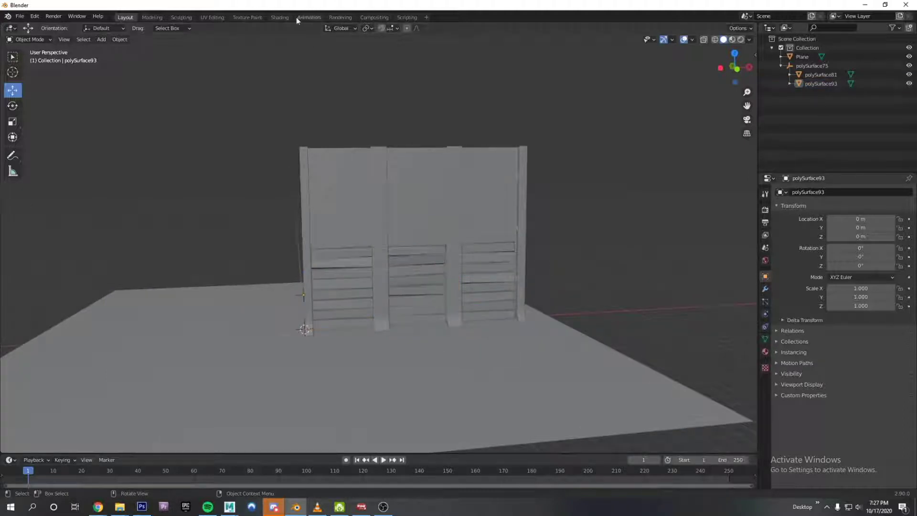
- Switch to the Shading workspace and set the 3D viewport to rendered shading
{"action": "left_click", "coordinate": [281, 17]}
{"action": "middle_click_drag", "start_coordinate": [338, 178], "coordinate": [480, 206]}
{"action": "left_click", "coordinate": [741, 39]}
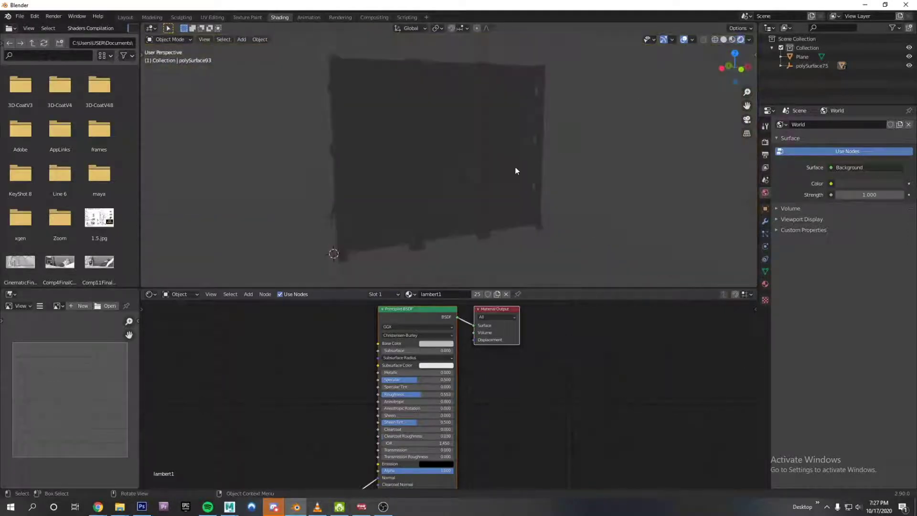
{"action": "mouse_move", "coordinate": [515, 167]}
{"action": "middle_mouse_down"}
{"action": "mouse_move", "coordinate": [508, 170]}
{"action": "mouse_move", "coordinate": [526, 172]}
{"action": "mouse_move", "coordinate": [366, 213]}
{"action": "middle_mouse_up"}
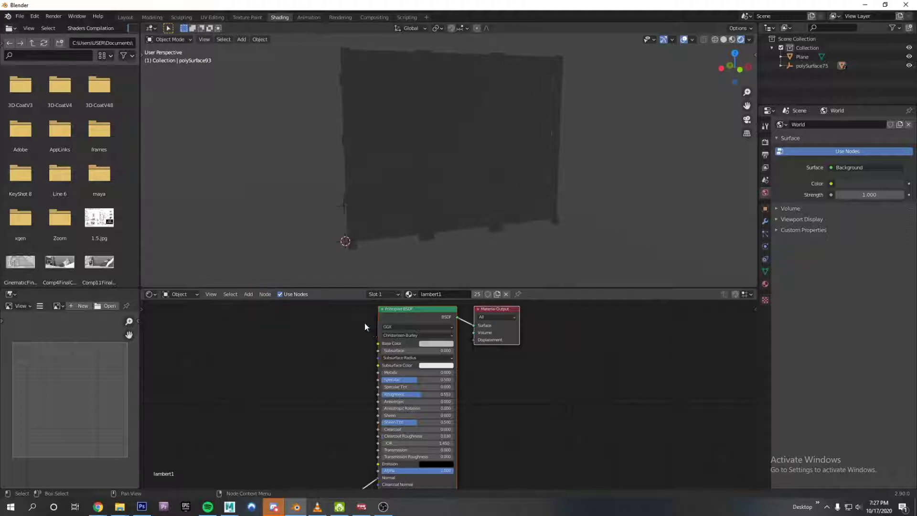
- In the World shader, add Environment Texture, Mapping and Texture Coordinate nodes to the Background colour and space them clear of the Background node
{"action": "scroll", "coordinate": [366, 325], "scroll_direction": "down", "scroll_amount": 2}
{"action": "left_click", "coordinate": [180, 294]}
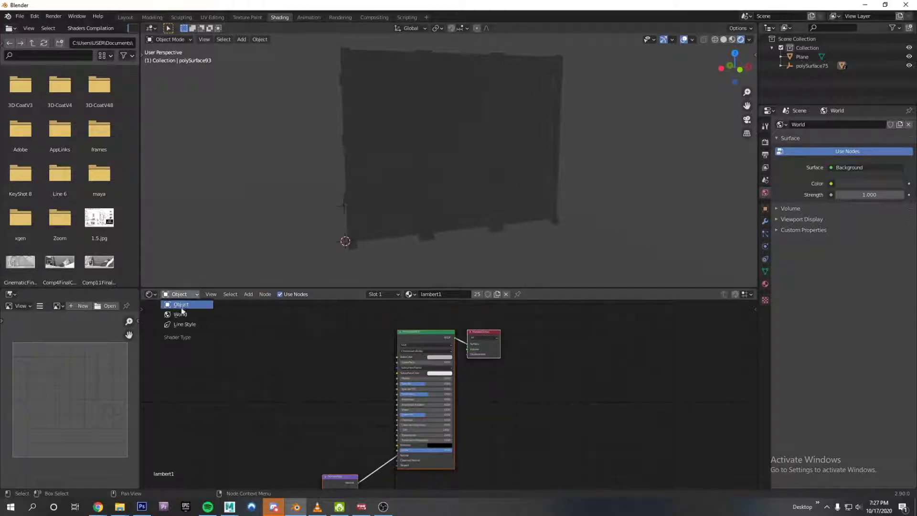
{"action": "left_click", "coordinate": [180, 314]}
{"action": "scroll", "coordinate": [444, 392], "scroll_direction": "up", "scroll_amount": 3}
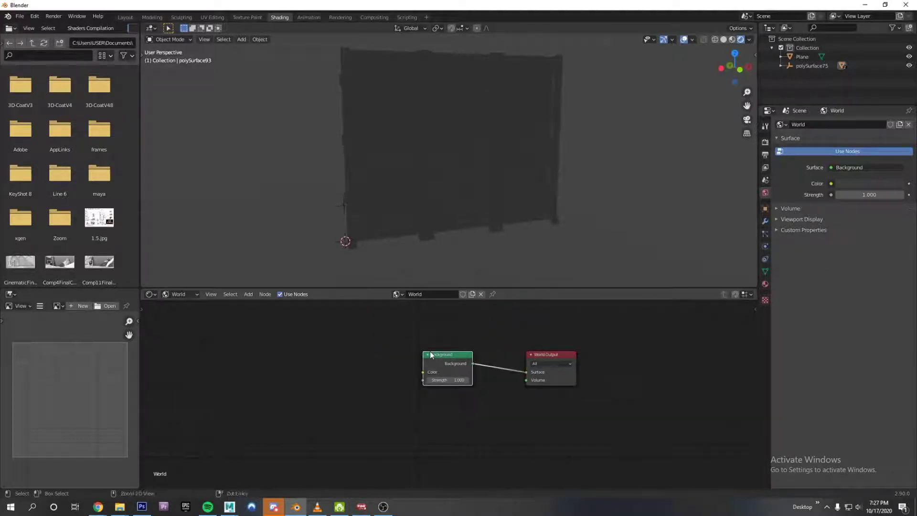
{"action": "key", "text": "ctrl+t"}
{"action": "key", "text": "Home"}
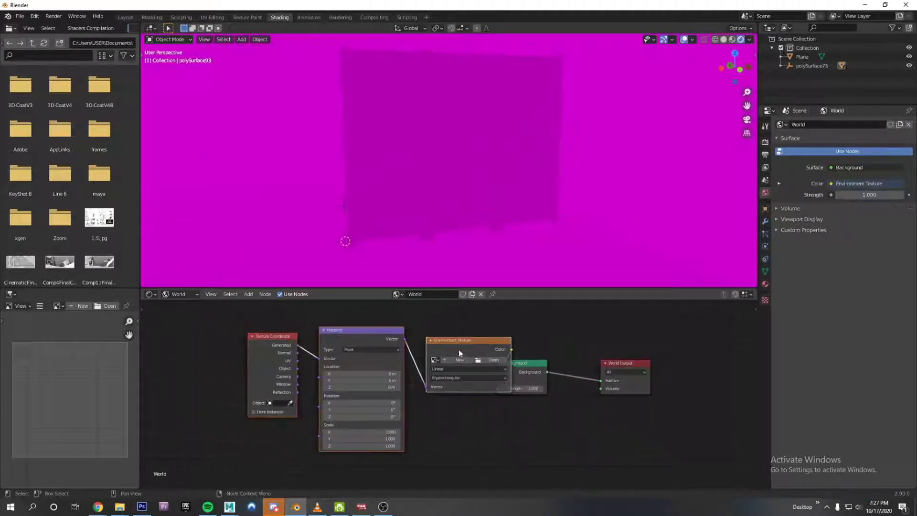
{"action": "left_click_drag", "start_coordinate": [451, 344], "coordinate": [385, 360]}
{"action": "middle_click_drag", "start_coordinate": [471, 349], "coordinate": [497, 335]}
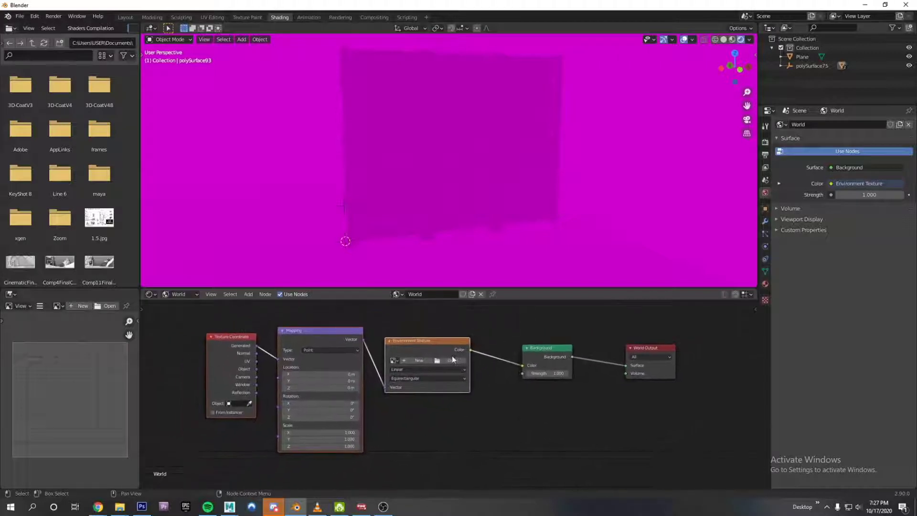
- Load simons_town_rocks_2k.hdr from the Documents folder into the Environment Texture node and check the lighting around the wall
{"action": "left_click", "coordinate": [447, 360]}
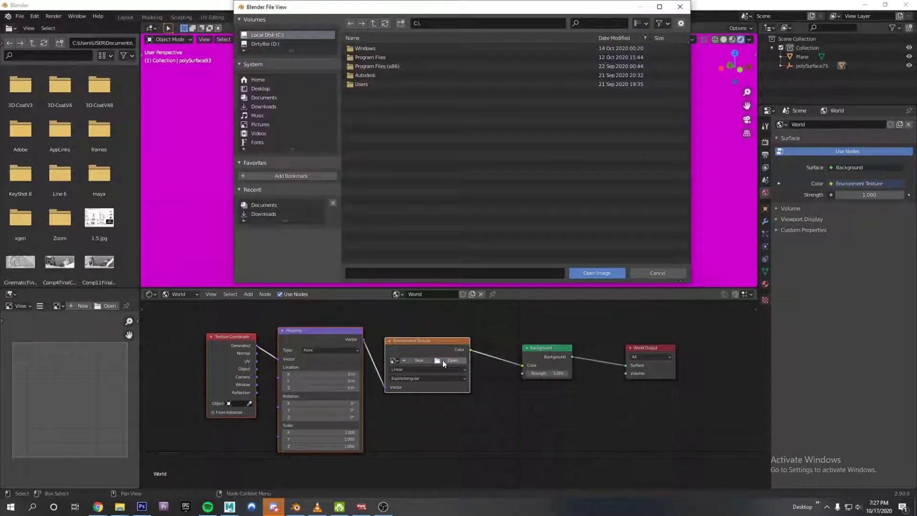
{"action": "left_click", "coordinate": [264, 98]}
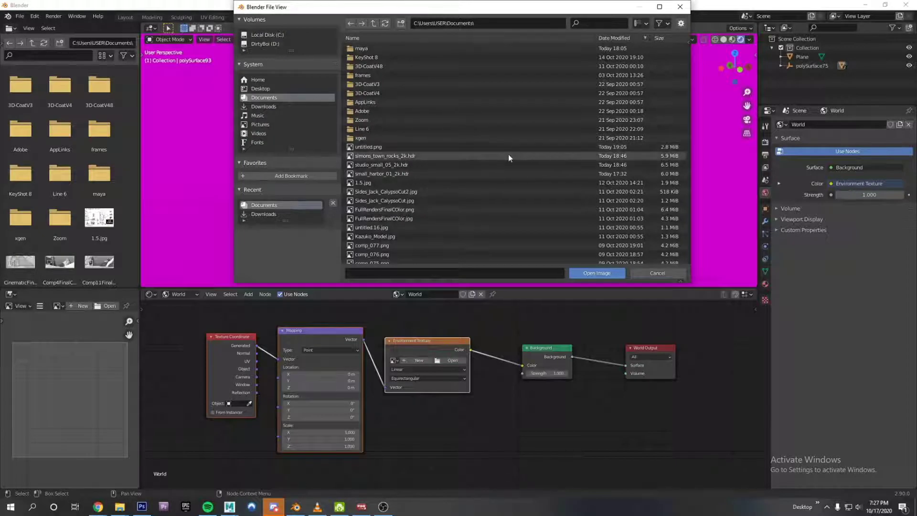
{"action": "double_click", "coordinate": [411, 155]}
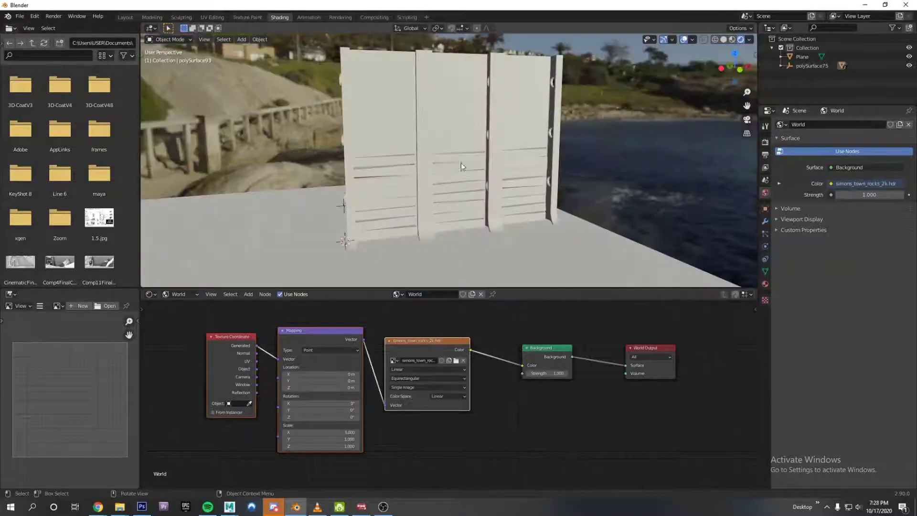
{"action": "middle_click_drag", "start_coordinate": [469, 173], "coordinate": [651, 211]}
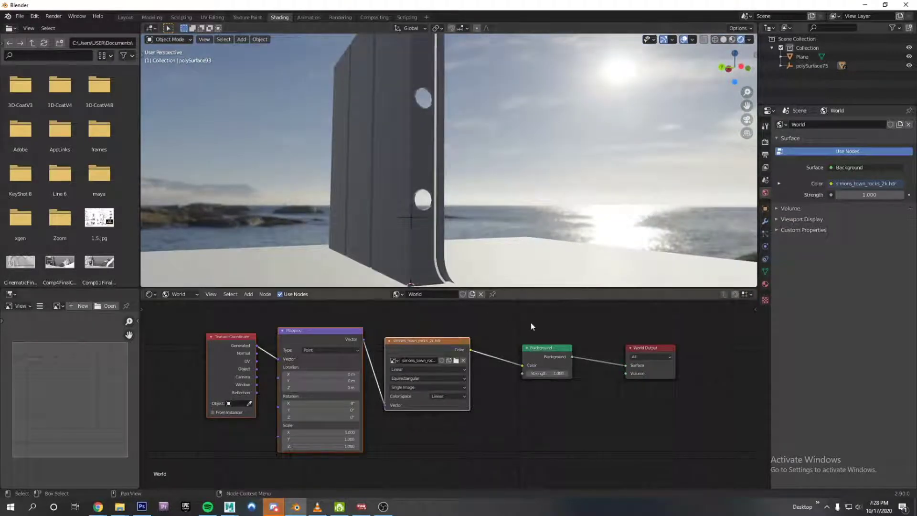
- Lower the Background strength to 0.900 and turn the environment slightly about Z with the Mapping node's rotation
{"action": "mouse_move", "coordinate": [546, 374]}
{"action": "left_mouse_down"}
{"action": "mouse_move", "coordinate": [537, 373]}
{"action": "mouse_move", "coordinate": [555, 373]}
{"action": "left_mouse_up"}
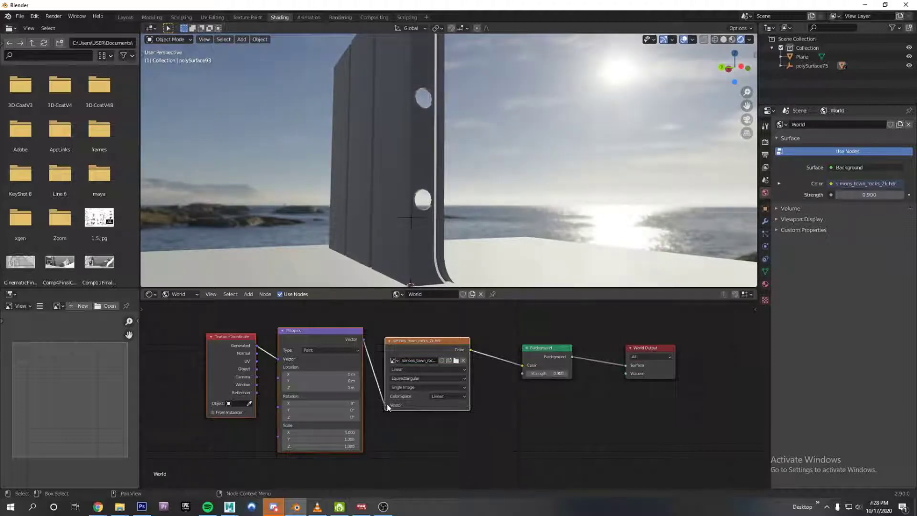
{"action": "mouse_move", "coordinate": [320, 409]}
{"action": "left_mouse_down"}
{"action": "mouse_move", "coordinate": [335, 409]}
{"action": "mouse_move", "coordinate": [310, 412]}
{"action": "mouse_move", "coordinate": [319, 403]}
{"action": "mouse_move", "coordinate": [323, 416]}
{"action": "mouse_move", "coordinate": [374, 417]}
{"action": "mouse_move", "coordinate": [313, 417]}
{"action": "left_mouse_up"}
{"action": "key", "text": "ctrl+z"}
{"action": "key", "text": "ctrl+z"}
- Select the joined horizontal planks, add a second material slot alongside lambert1 and create a new material in it
{"action": "middle_click_drag", "start_coordinate": [651, 197], "coordinate": [333, 187]}
{"action": "left_click", "coordinate": [362, 182]}
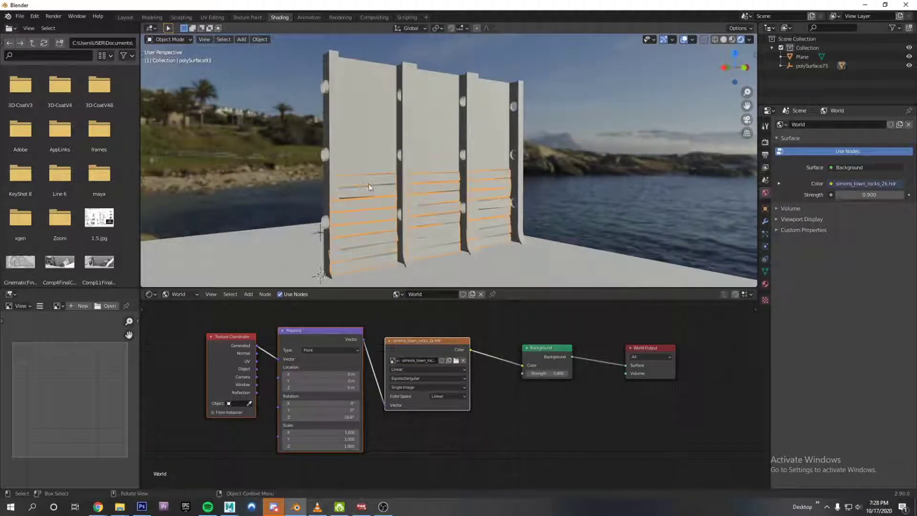
{"action": "left_click", "coordinate": [765, 284]}
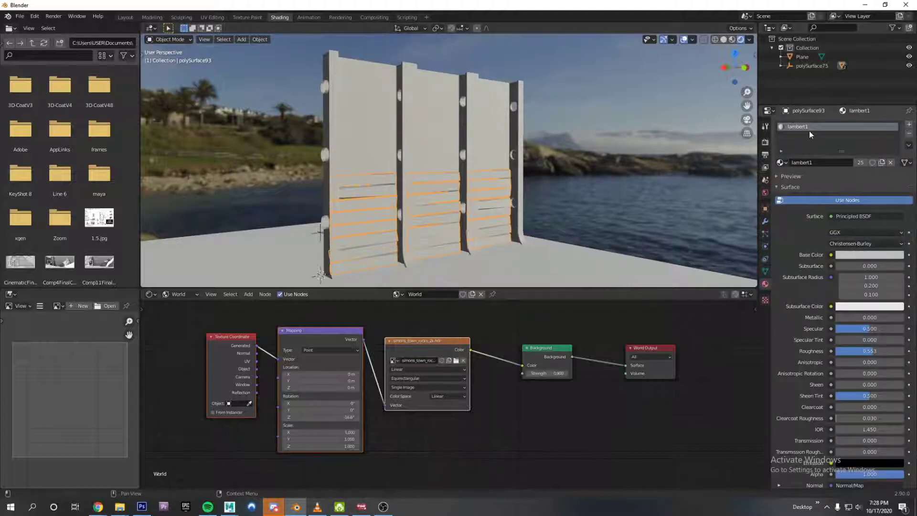
{"action": "left_click", "coordinate": [909, 126]}
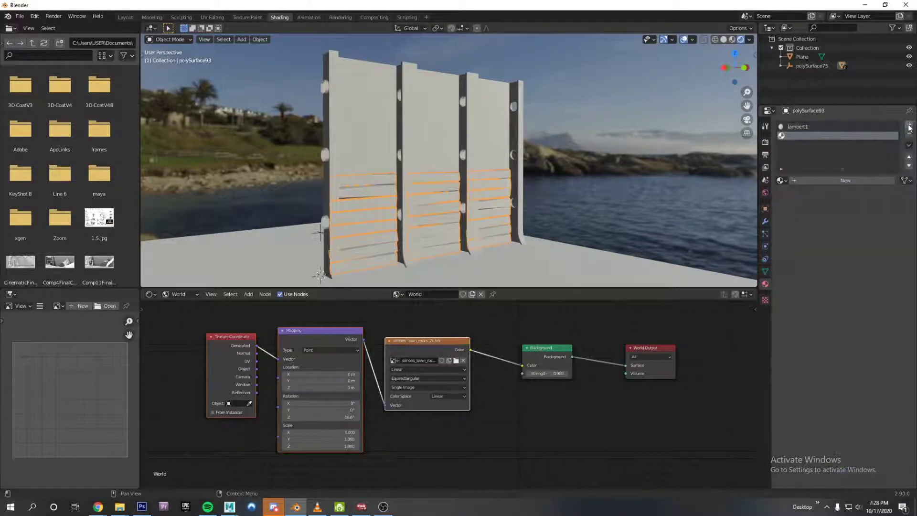
{"action": "left_click", "coordinate": [801, 127]}
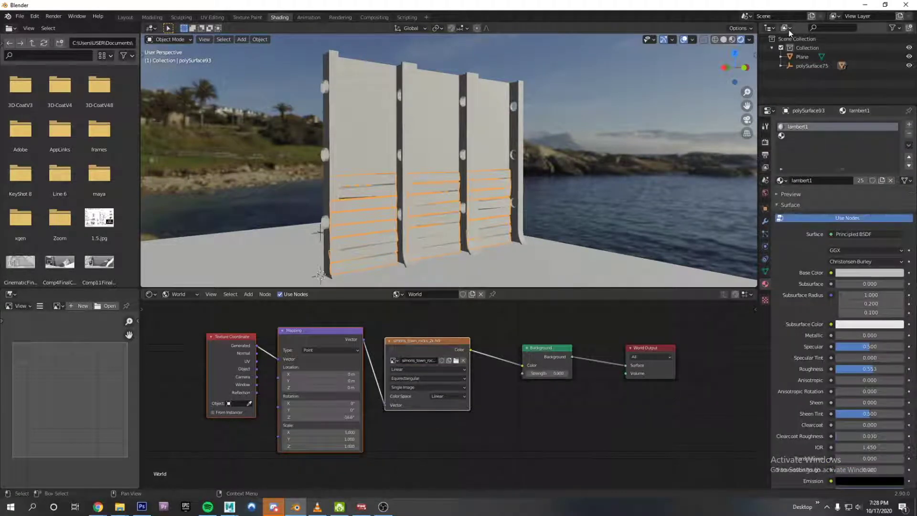
{"action": "left_click", "coordinate": [787, 136]}
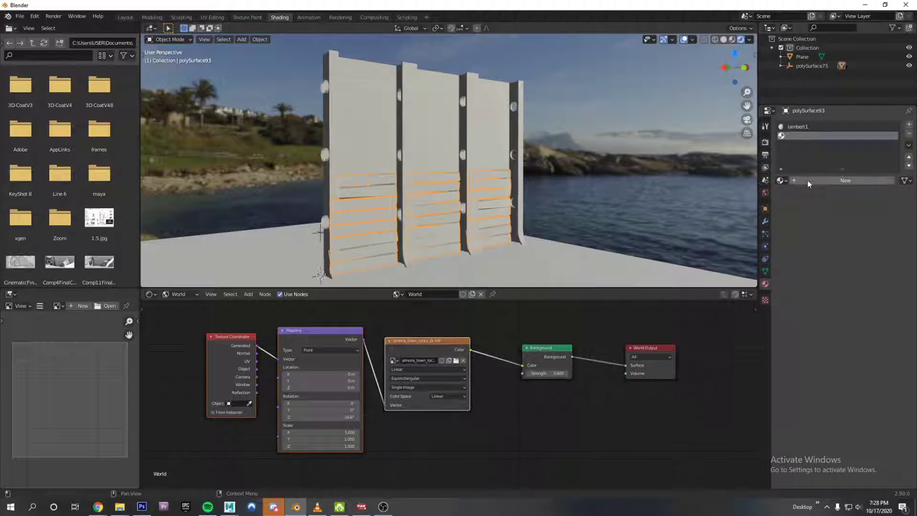
{"action": "left_click", "coordinate": [800, 180]}
- Set the new plank material's Base Color to a dark orange-brown with an HSV value of about 0.54
{"action": "left_click", "coordinate": [866, 272]}
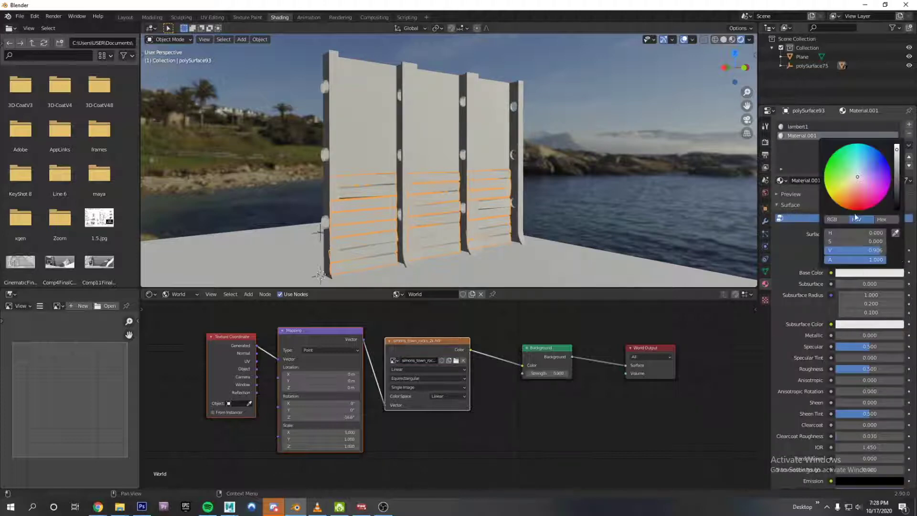
{"action": "left_click_drag", "start_coordinate": [858, 178], "coordinate": [850, 199]}
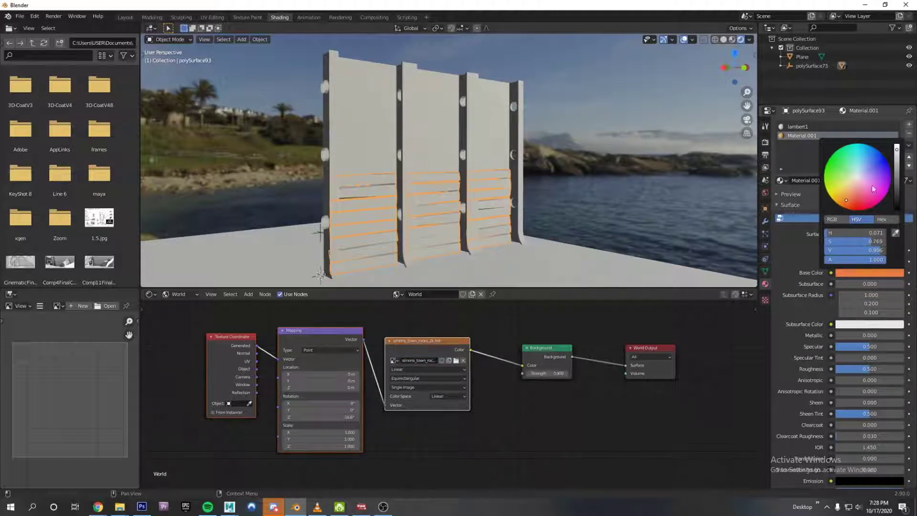
{"action": "left_click_drag", "start_coordinate": [897, 151], "coordinate": [896, 174]}
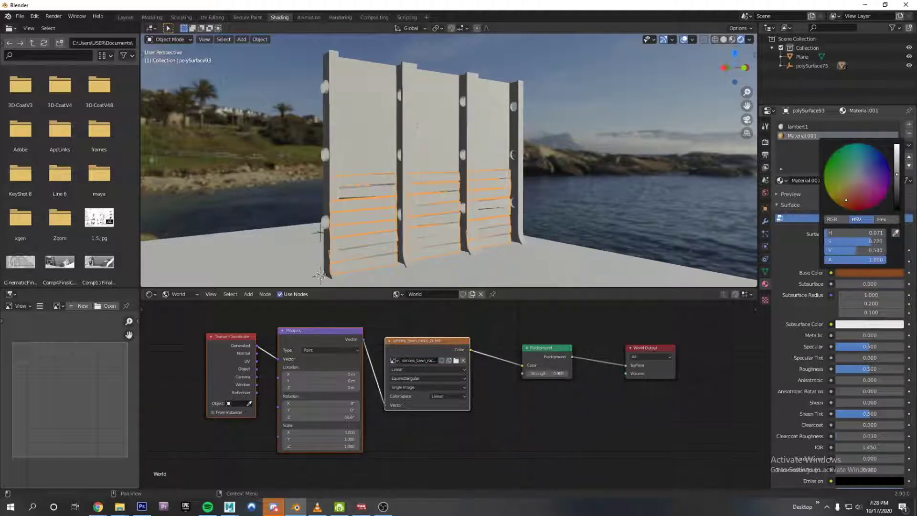
{"action": "left_click_drag", "start_coordinate": [842, 206], "coordinate": [846, 199]}
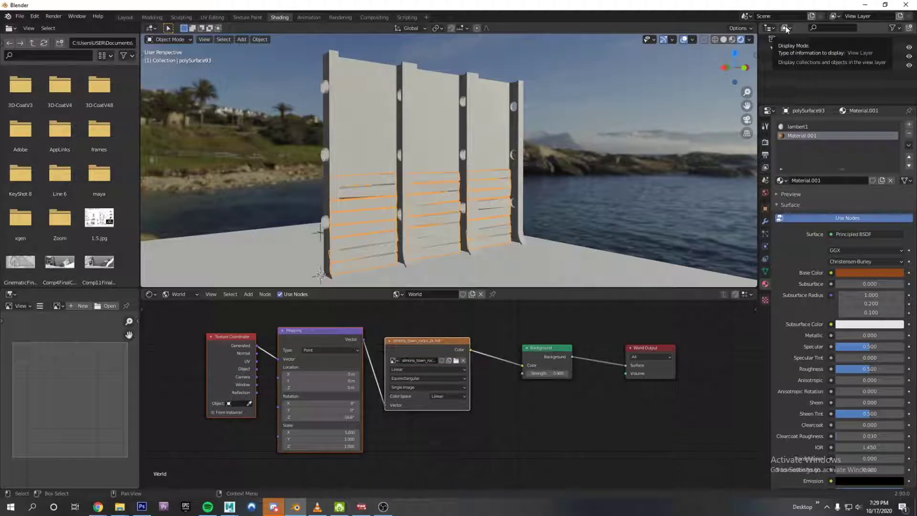
- Switch the outliner to Blender File display, expand the materials and delete the lambert1 material from the file
{"action": "left_click", "coordinate": [804, 129]}
{"action": "right_click", "coordinate": [804, 129]}
{"action": "left_click", "coordinate": [772, 131]}
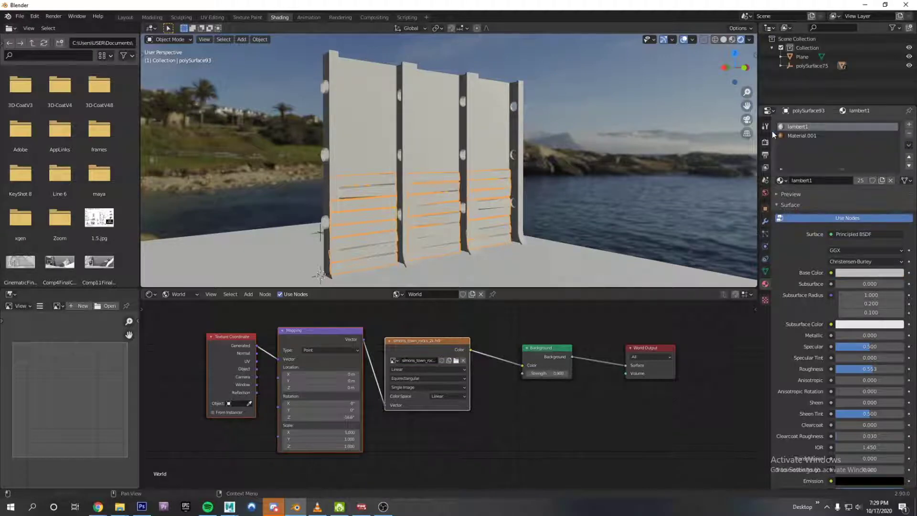
{"action": "left_click", "coordinate": [785, 28]}
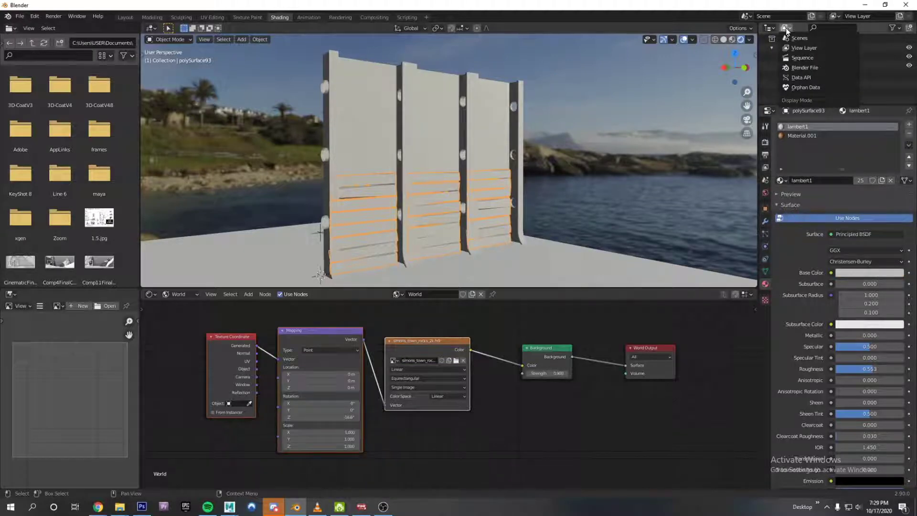
{"action": "left_click", "coordinate": [804, 67]}
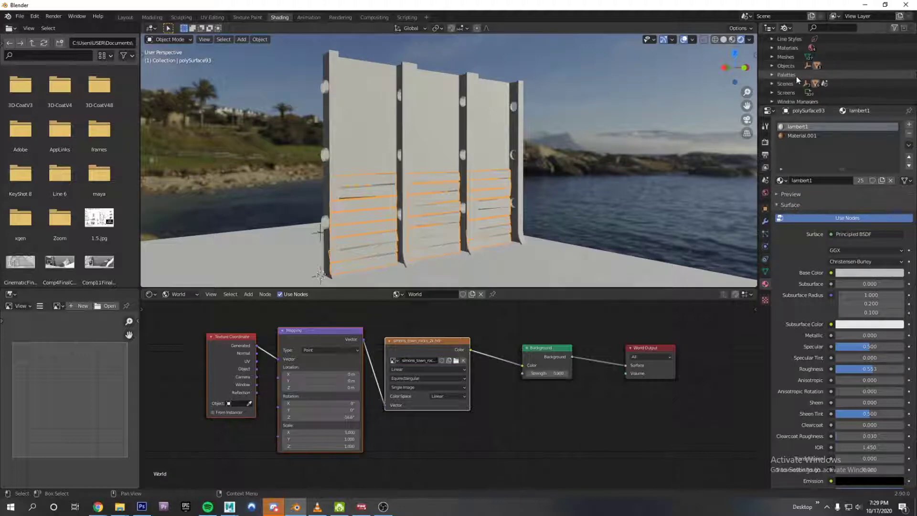
{"action": "scroll", "coordinate": [795, 76], "scroll_direction": "up", "scroll_amount": 1}
{"action": "left_click", "coordinate": [773, 66]}
{"action": "scroll", "coordinate": [780, 71], "scroll_direction": "down", "scroll_amount": 1}
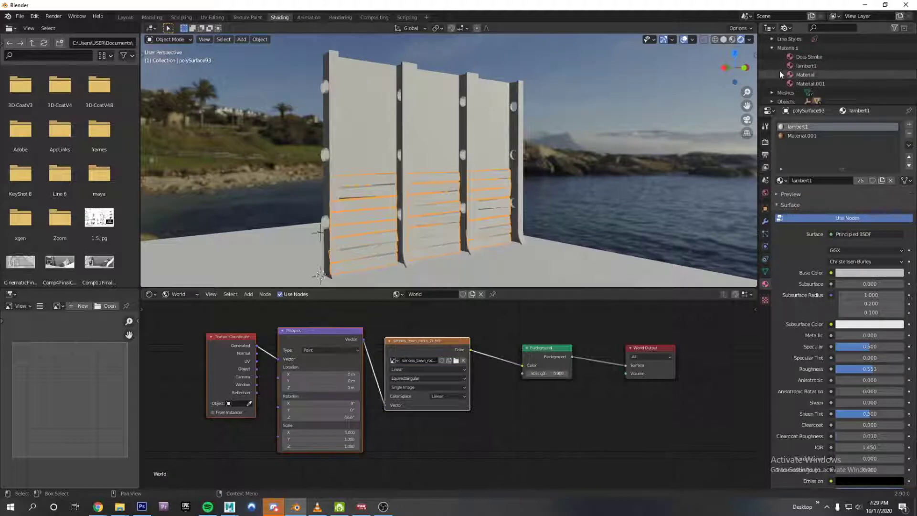
{"action": "right_click", "coordinate": [796, 64]}
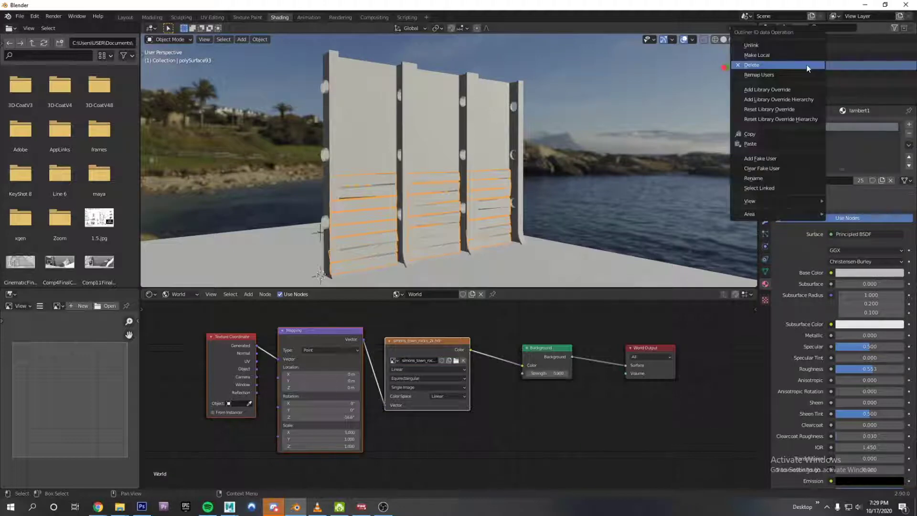
{"action": "left_click", "coordinate": [763, 65]}
- Create a new material in the planks' empty first slot and set its Base Color to reddish brown, HSV about 0.038, 0.851, 0.453
{"action": "left_click", "coordinate": [795, 136]}
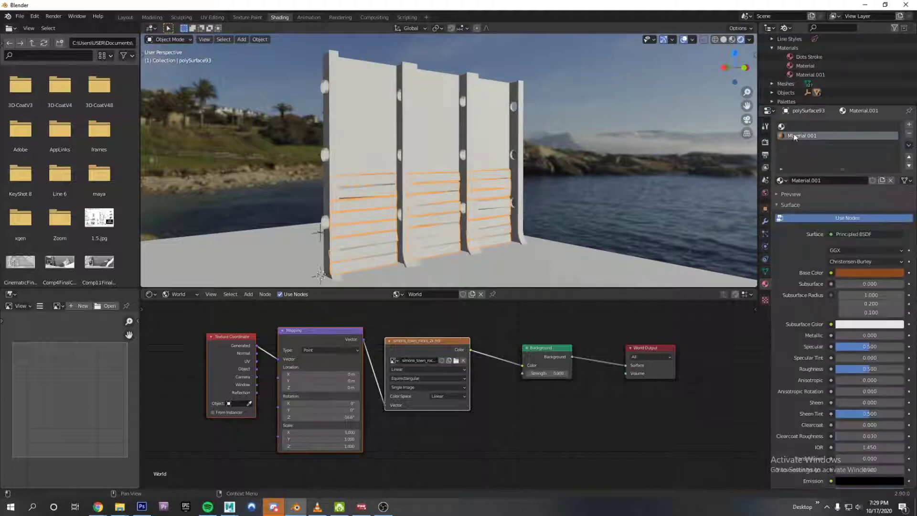
{"action": "left_click", "coordinate": [788, 127]}
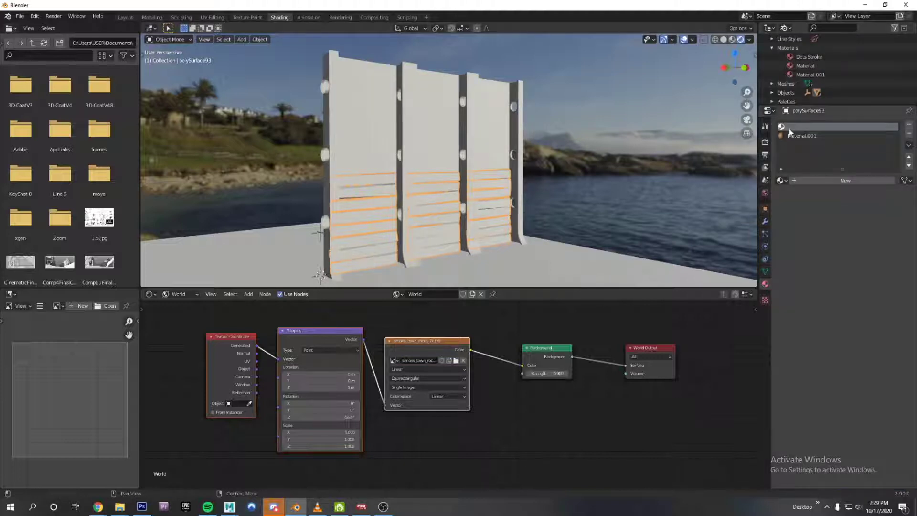
{"action": "left_click", "coordinate": [794, 181]}
{"action": "left_click", "coordinate": [845, 273]}
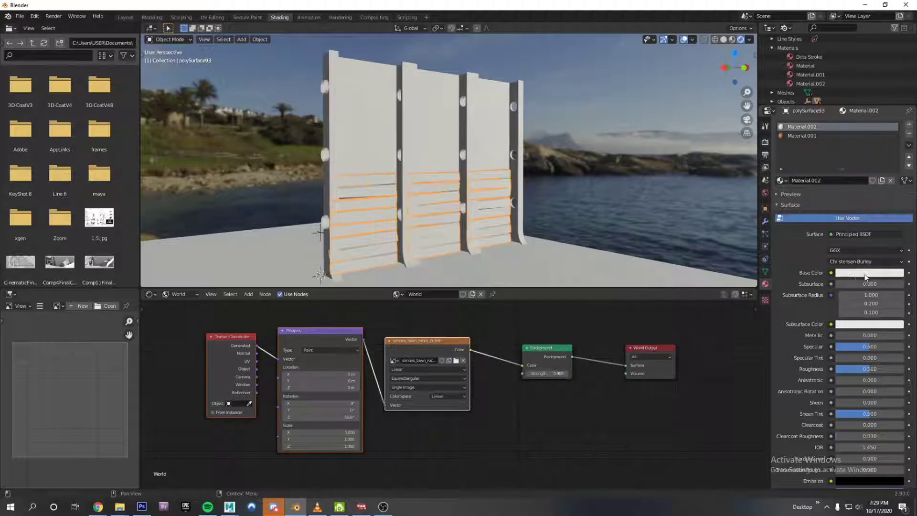
{"action": "left_click", "coordinate": [865, 273]}
{"action": "left_click_drag", "start_coordinate": [853, 196], "coordinate": [845, 203]}
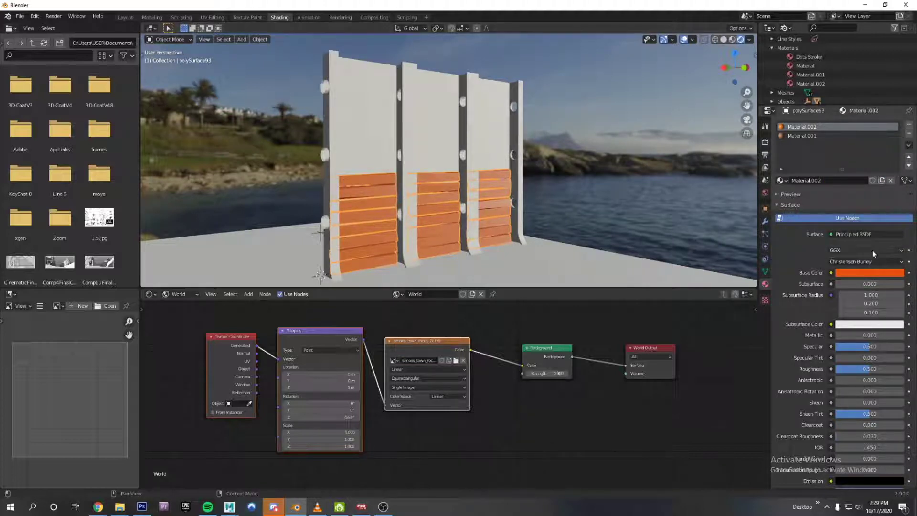
{"action": "left_click", "coordinate": [858, 274]}
{"action": "mouse_move", "coordinate": [893, 163]}
{"action": "left_mouse_down"}
{"action": "mouse_move", "coordinate": [894, 191]}
{"action": "mouse_move", "coordinate": [896, 179]}
{"action": "left_mouse_up"}
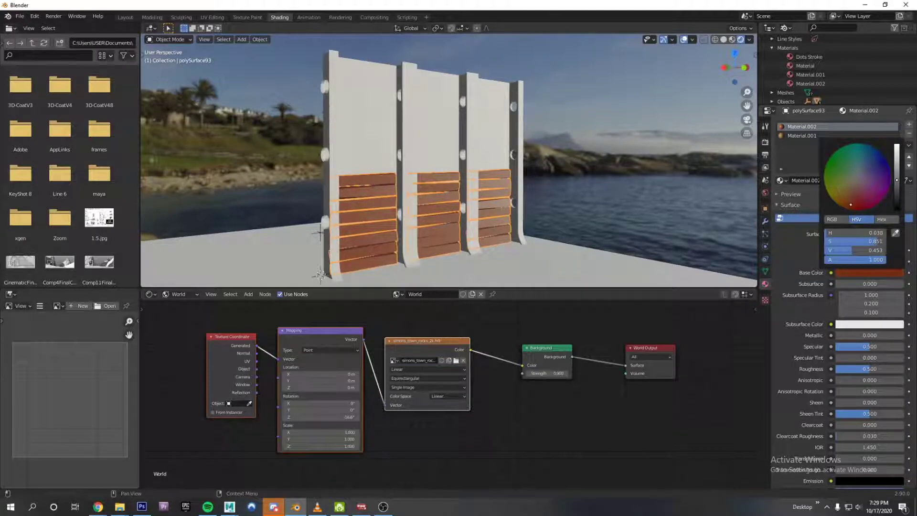
- Refine the plank material to Base Color HSV about 0.054, 0.721, 0.453, with Specular about 0.175 and Roughness about 0.877
{"action": "middle_click_drag", "start_coordinate": [597, 207], "coordinate": [516, 224]}
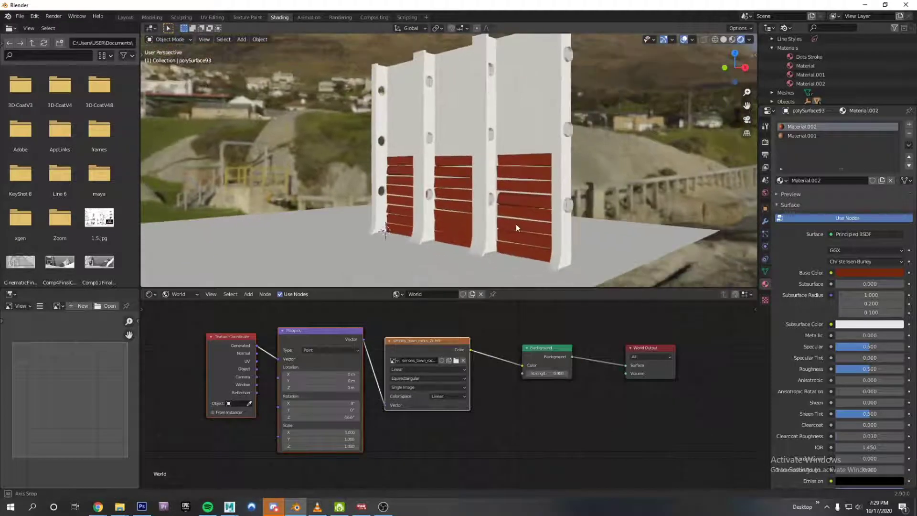
{"action": "left_click", "coordinate": [874, 273]}
{"action": "left_click_drag", "start_coordinate": [850, 201], "coordinate": [849, 199]}
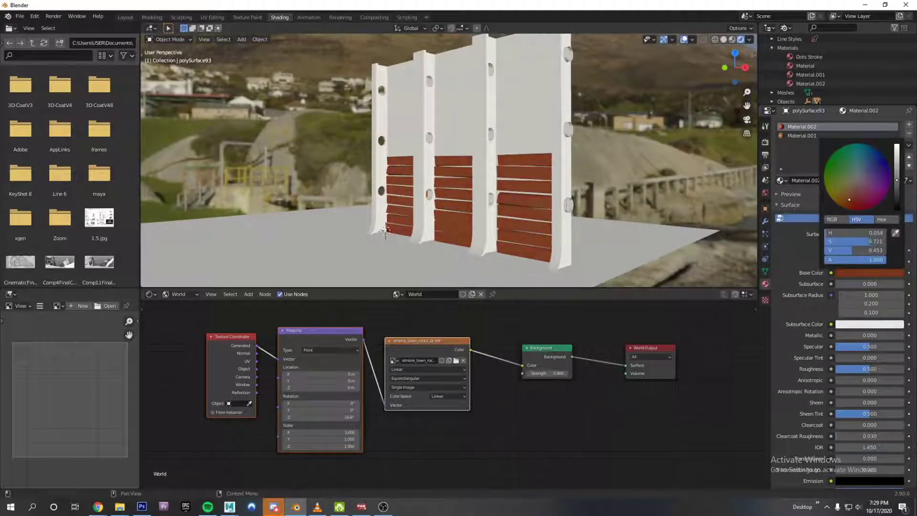
{"action": "middle_click_drag", "start_coordinate": [589, 205], "coordinate": [528, 211]}
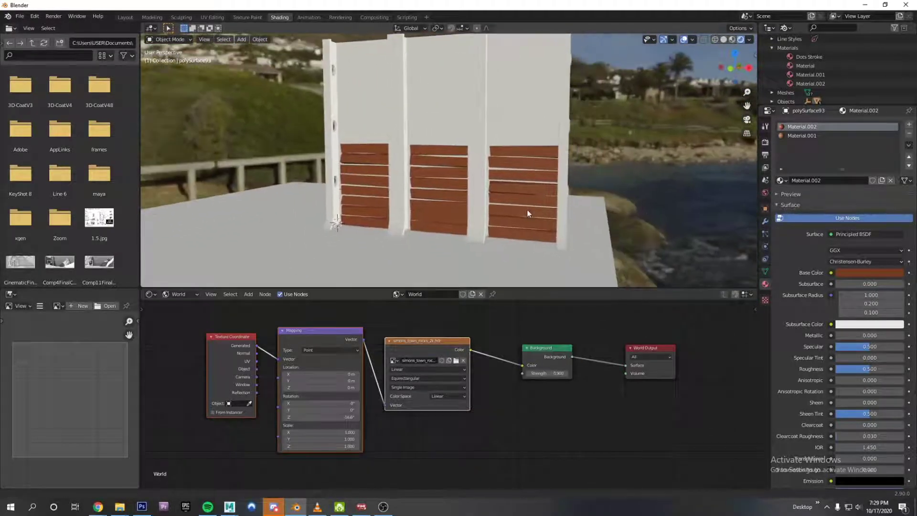
{"action": "scroll", "coordinate": [528, 210], "scroll_direction": "up", "scroll_amount": 2}
{"action": "left_click_drag", "start_coordinate": [867, 347], "coordinate": [895, 370]}
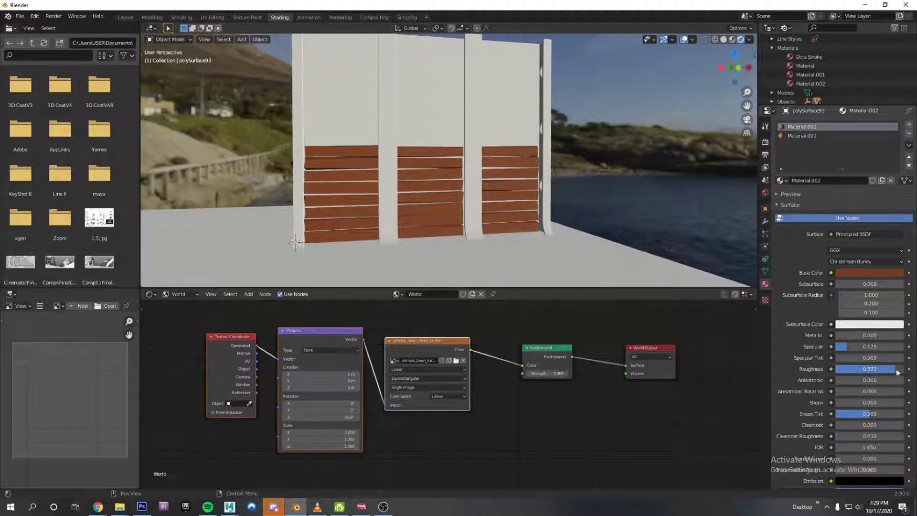
- Select the wall's post-and-panel object and give it a new material with a dark bluish-grey Base Color, HSV about 0.625, 0.094, 0.253
{"action": "middle_click_drag", "start_coordinate": [549, 201], "coordinate": [592, 174]}
{"action": "left_click", "coordinate": [471, 153]}
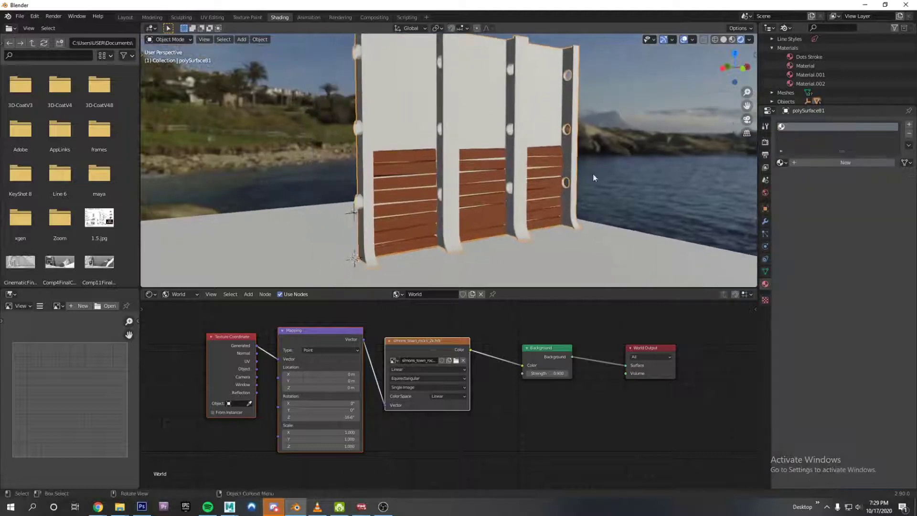
{"action": "left_click", "coordinate": [793, 162]}
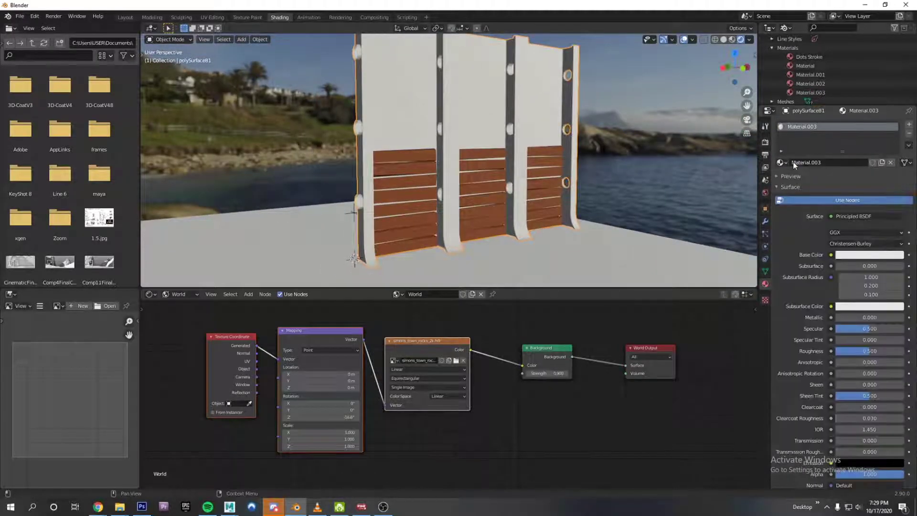
{"action": "left_click", "coordinate": [850, 256]}
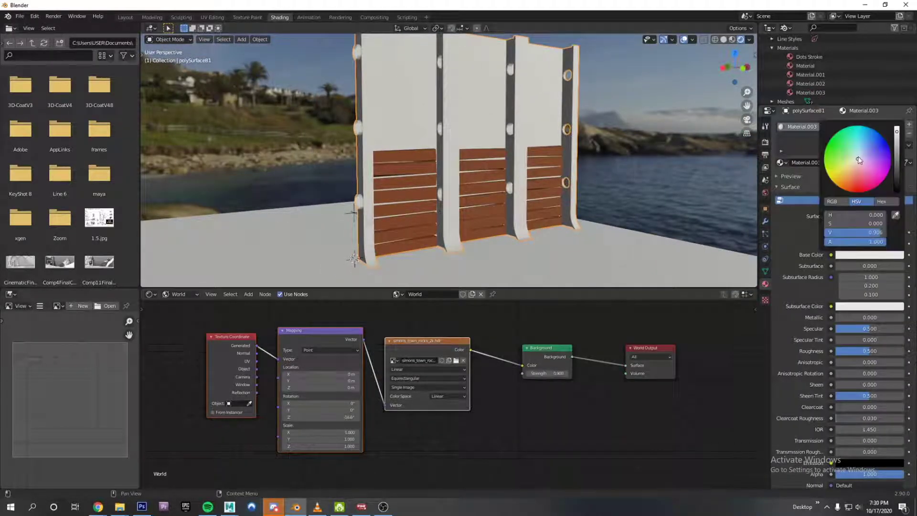
{"action": "mouse_move", "coordinate": [858, 158]}
{"action": "left_mouse_down"}
{"action": "mouse_move", "coordinate": [896, 165]}
{"action": "mouse_move", "coordinate": [896, 187]}
{"action": "left_mouse_up"}
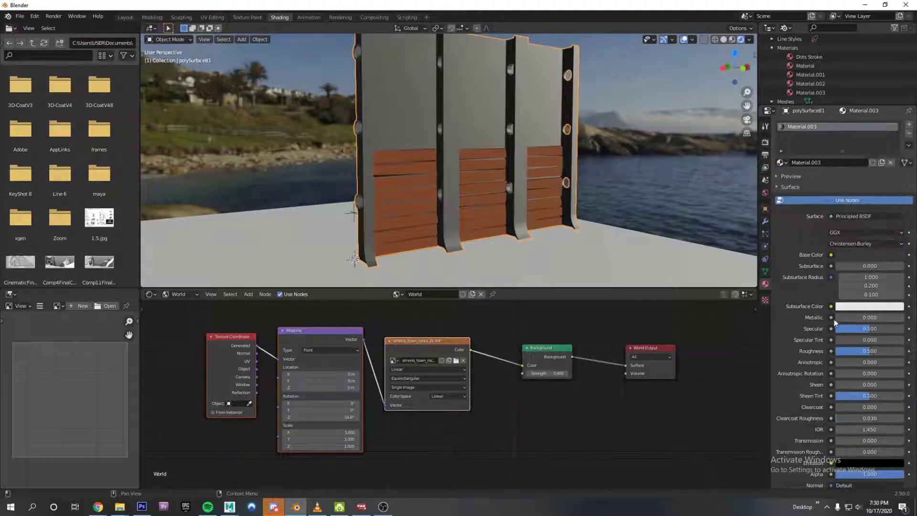
- Set the post material's Metallic to 0.890, Specular to 0.799 and Roughness to 0.240, and lighten its Base Color value to 0.373
{"action": "left_click_drag", "start_coordinate": [855, 317], "coordinate": [851, 350]}
{"action": "middle_click_drag", "start_coordinate": [594, 150], "coordinate": [644, 202]}
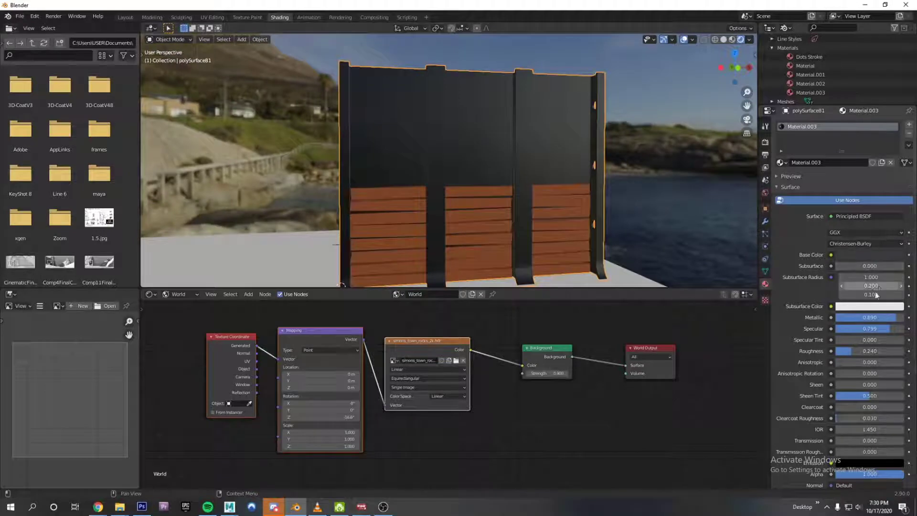
{"action": "left_click", "coordinate": [870, 257]}
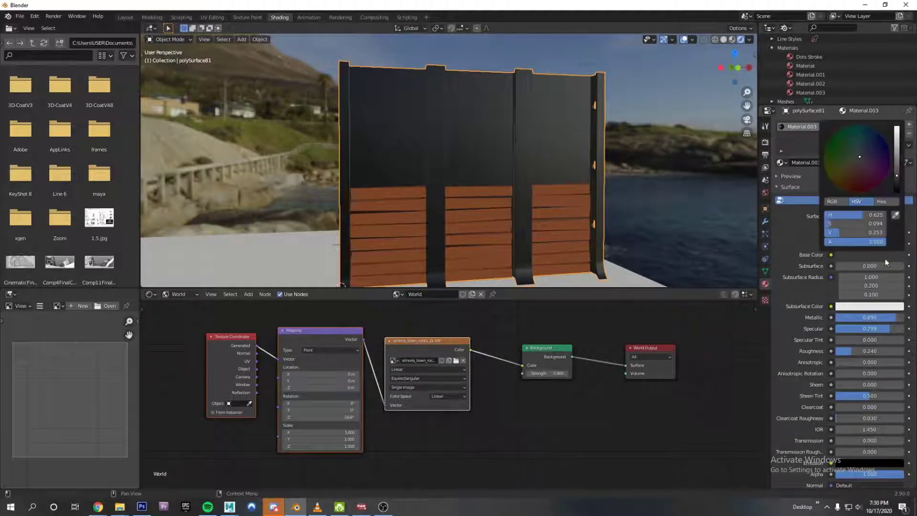
{"action": "left_click_drag", "start_coordinate": [896, 175], "coordinate": [896, 168]}
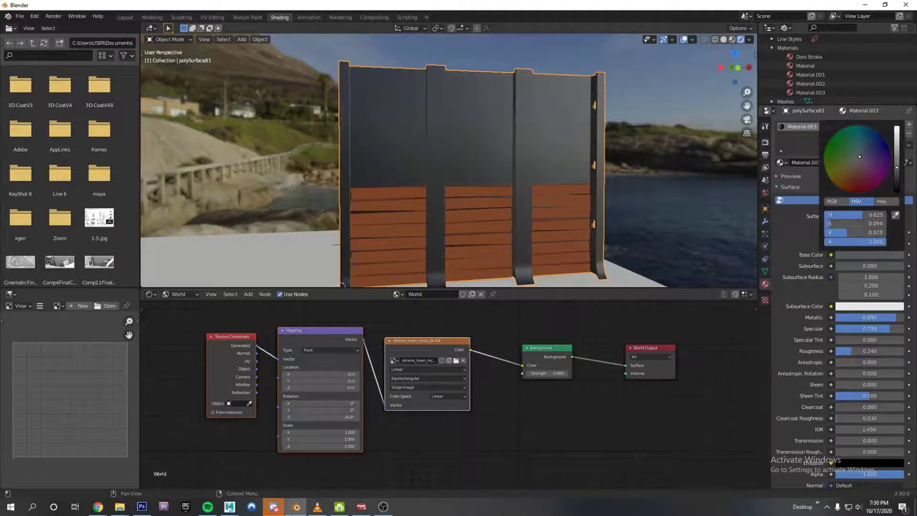
- Set the scene's render engine to Cycles
{"action": "middle_click_drag", "start_coordinate": [593, 185], "coordinate": [569, 197], "text": "shift"}
{"action": "scroll", "coordinate": [588, 193], "scroll_direction": "down", "scroll_amount": 2}
{"action": "scroll", "coordinate": [569, 199], "scroll_direction": "up", "scroll_amount": 2}
{"action": "scroll", "coordinate": [577, 190], "scroll_direction": "up", "scroll_amount": 1}
{"action": "scroll", "coordinate": [580, 197], "scroll_direction": "down", "scroll_amount": 1}
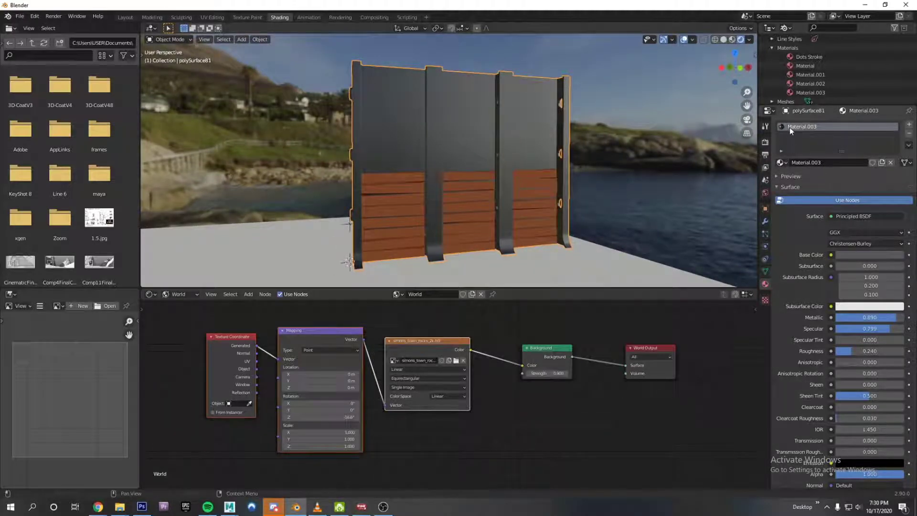
{"action": "left_click", "coordinate": [766, 143]}
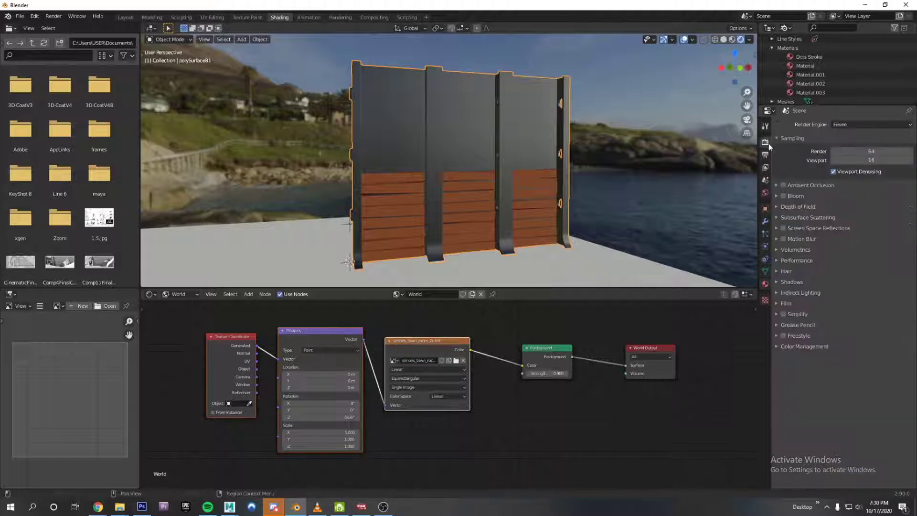
{"action": "left_click", "coordinate": [853, 124]}
{"action": "left_click", "coordinate": [848, 153]}
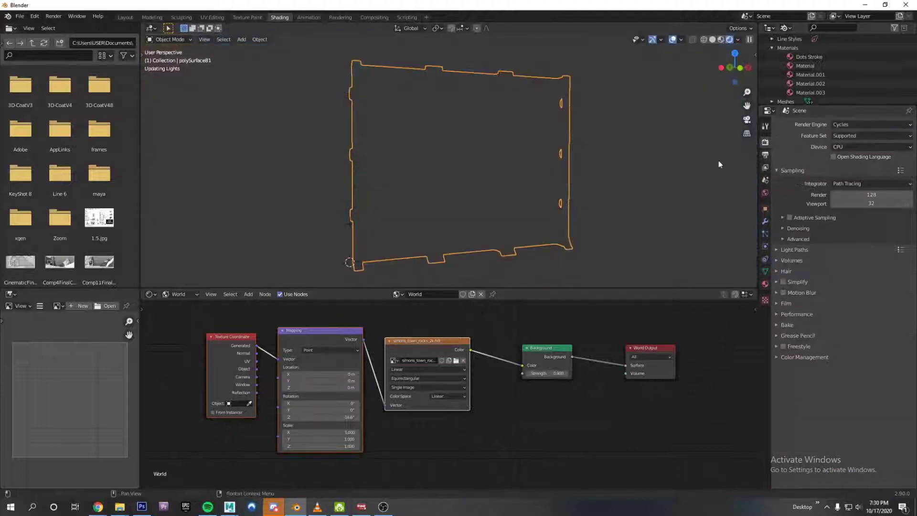
- Rotate the HDR environment by setting the Mapping node's Z rotation to about -2.9° so the light falls differently on the wall
{"action": "mouse_move", "coordinate": [631, 187]}
{"action": "middle_mouse_down"}
{"action": "mouse_move", "coordinate": [614, 187]}
{"action": "mouse_move", "coordinate": [677, 185]}
{"action": "middle_mouse_up"}
{"action": "mouse_move", "coordinate": [606, 192]}
{"action": "middle_mouse_down"}
{"action": "mouse_move", "coordinate": [552, 198]}
{"action": "mouse_move", "coordinate": [630, 194]}
{"action": "mouse_move", "coordinate": [597, 198]}
{"action": "mouse_move", "coordinate": [618, 190]}
{"action": "mouse_move", "coordinate": [620, 216]}
{"action": "mouse_move", "coordinate": [625, 195]}
{"action": "mouse_move", "coordinate": [637, 196]}
{"action": "middle_mouse_up"}
{"action": "scroll", "coordinate": [607, 202], "scroll_direction": "up", "scroll_amount": 1}
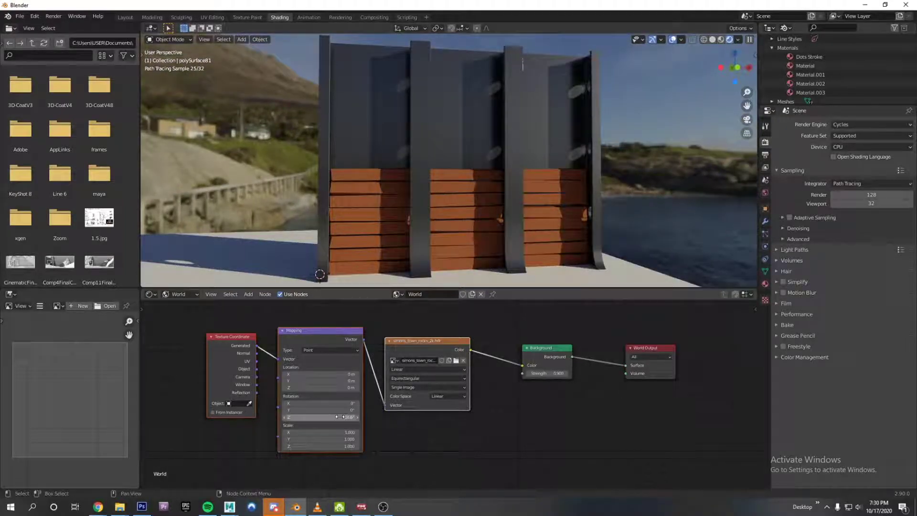
{"action": "mouse_move", "coordinate": [320, 417]}
{"action": "left_mouse_down"}
{"action": "mouse_move", "coordinate": [306, 417]}
{"action": "mouse_move", "coordinate": [351, 417]}
{"action": "left_mouse_up"}
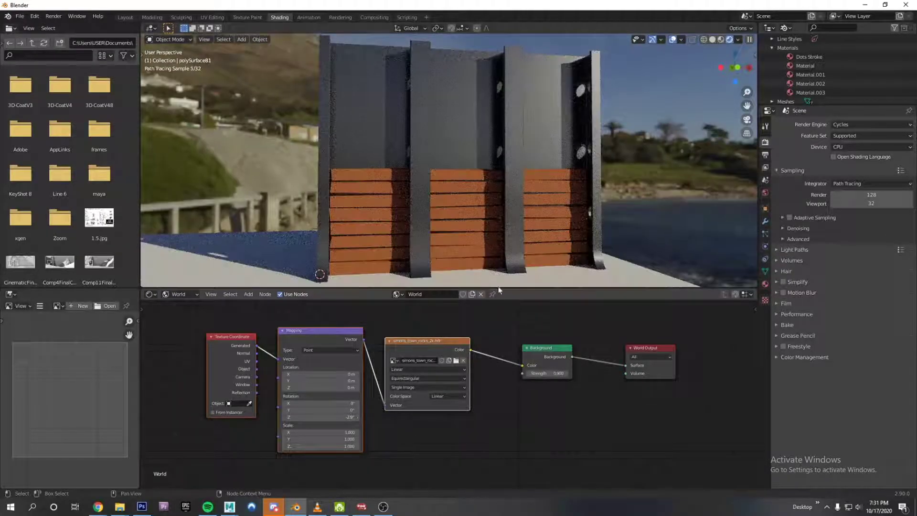
{"action": "mouse_move", "coordinate": [649, 199]}
{"action": "middle_mouse_down"}
{"action": "mouse_move", "coordinate": [627, 205]}
{"action": "mouse_move", "coordinate": [706, 198]}
{"action": "mouse_move", "coordinate": [628, 202]}
{"action": "mouse_move", "coordinate": [636, 201]}
{"action": "middle_mouse_up"}
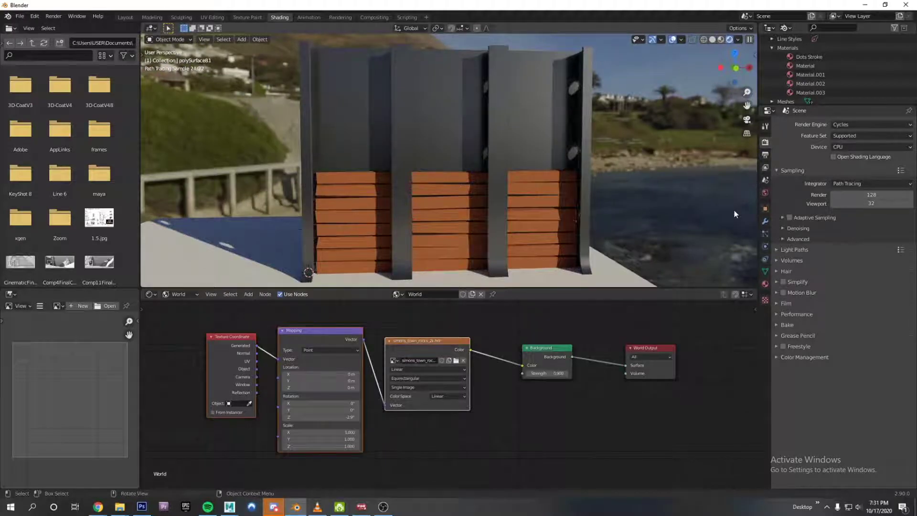
- Enable the Transparent film option in the render settings to hide the HDR background
{"action": "left_click", "coordinate": [764, 167]}
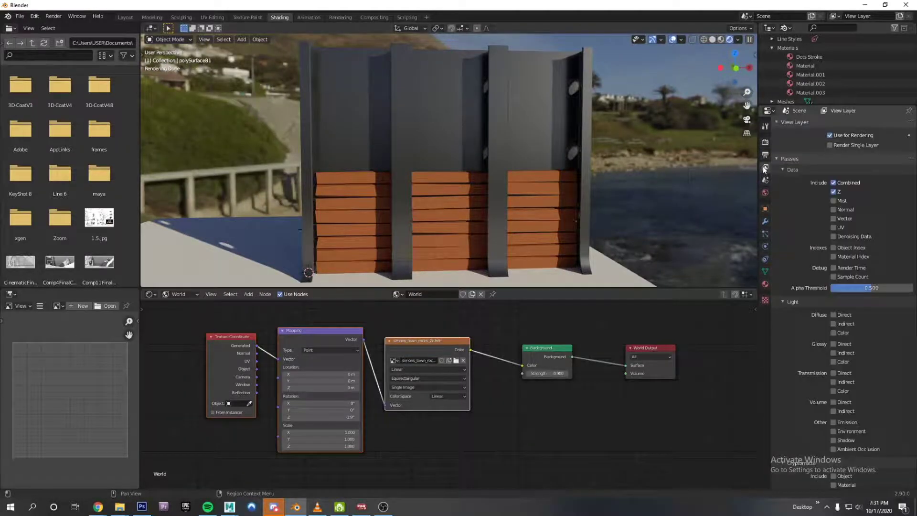
{"action": "left_click", "coordinate": [765, 155]}
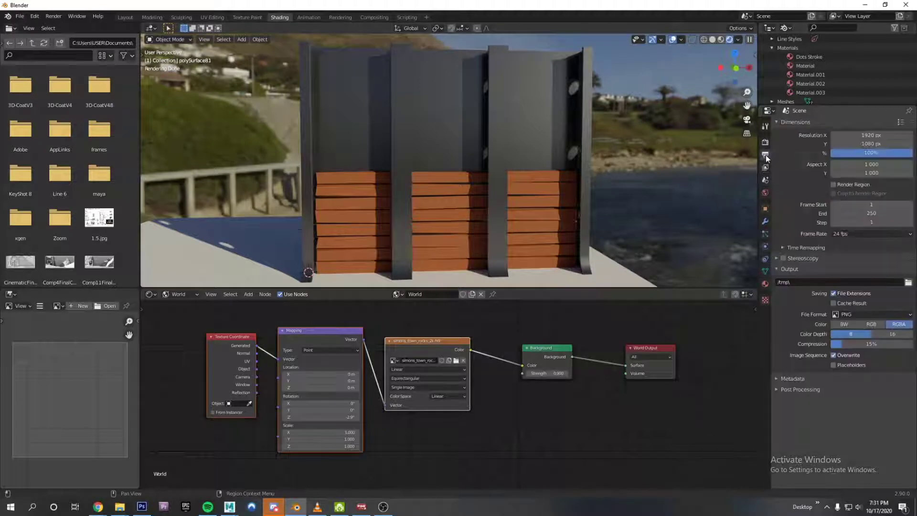
{"action": "left_click", "coordinate": [765, 142]}
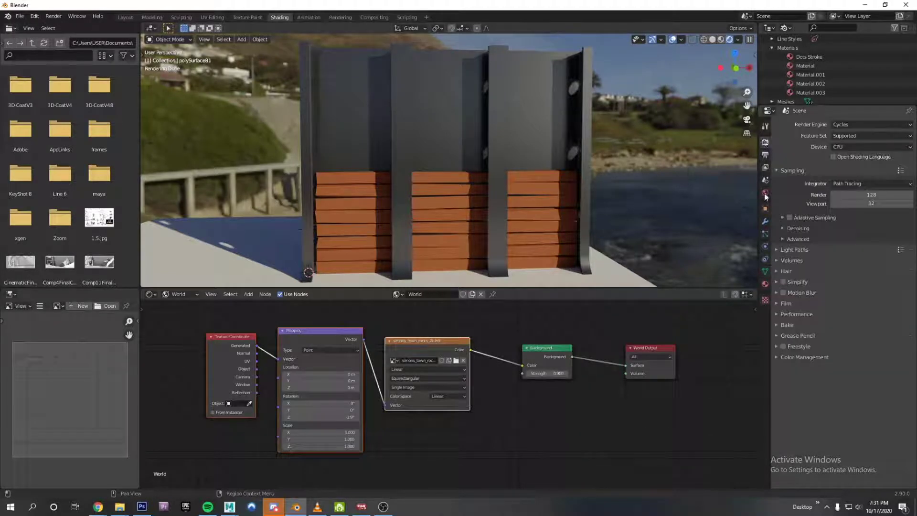
{"action": "left_click", "coordinate": [777, 303]}
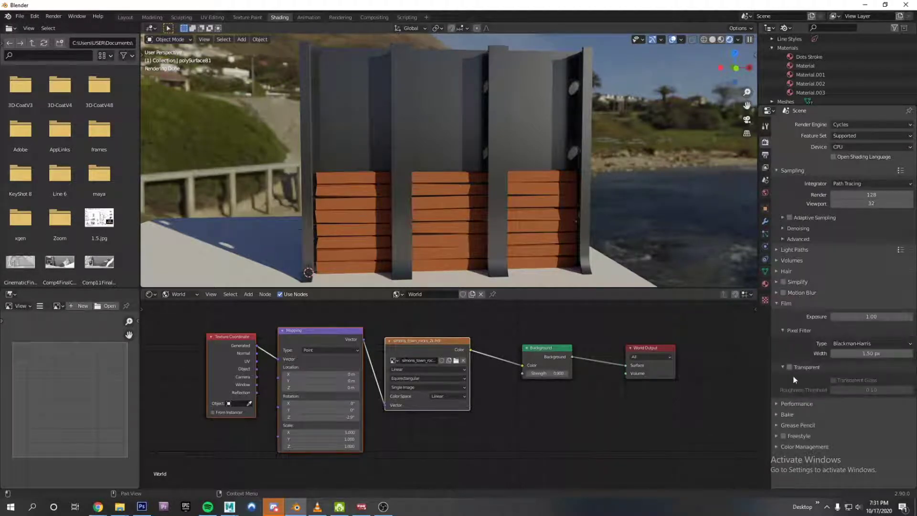
{"action": "left_click", "coordinate": [788, 367]}
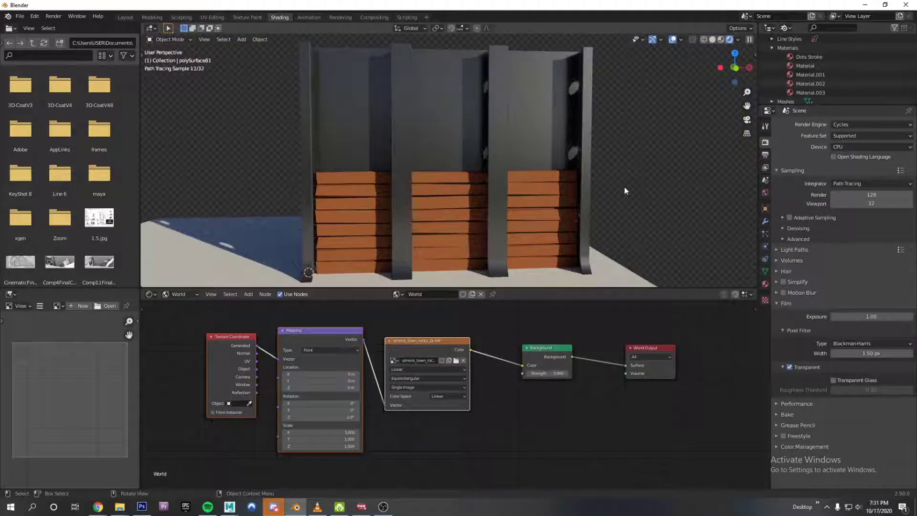
{"action": "left_click", "coordinate": [777, 304]}
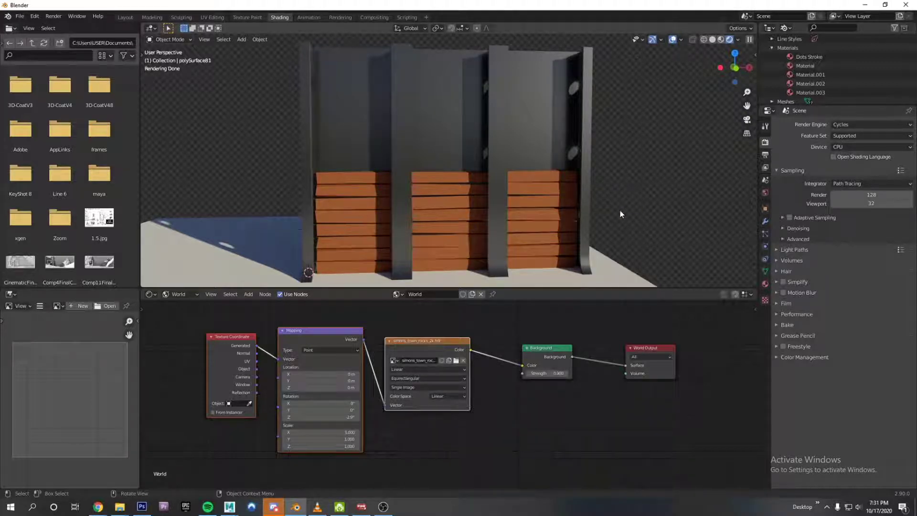
- Enable the Diffuse Direct and Ambient Occlusion render passes for the view layer
{"action": "left_click", "coordinate": [764, 168]}
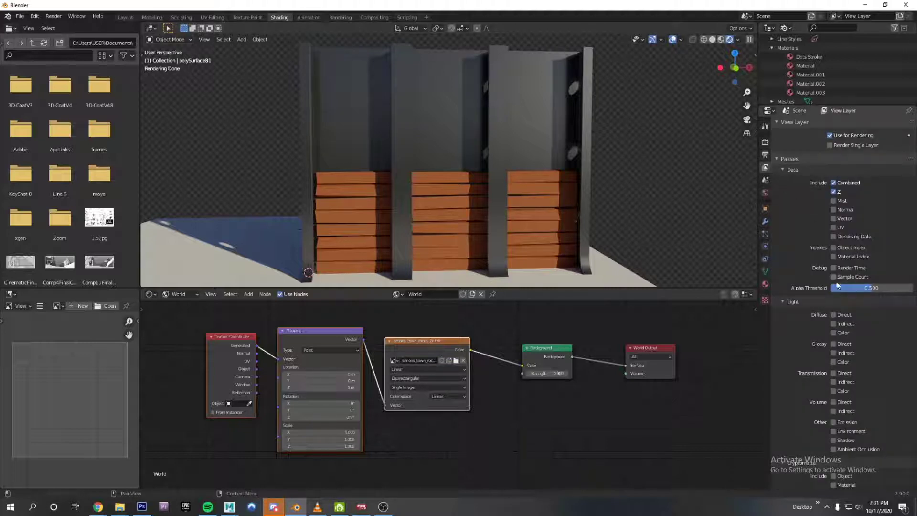
{"action": "scroll", "coordinate": [809, 328], "scroll_direction": "down", "scroll_amount": 3}
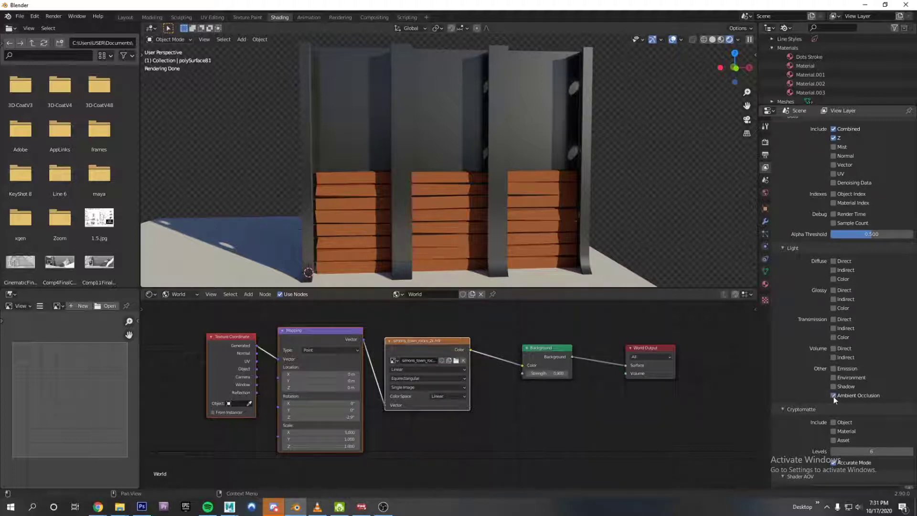
{"action": "scroll", "coordinate": [821, 383], "scroll_direction": "up", "scroll_amount": 2}
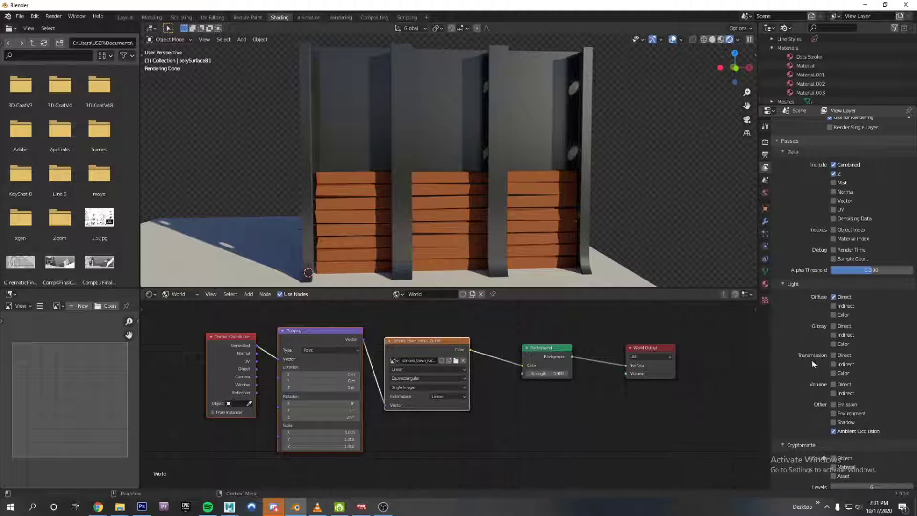
{"action": "scroll", "coordinate": [811, 360], "scroll_direction": "up", "scroll_amount": 1}
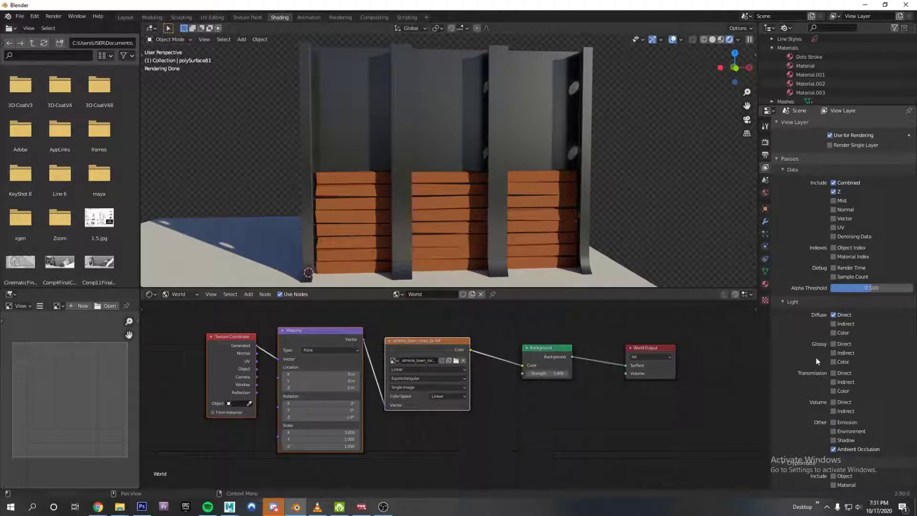
{"action": "scroll", "coordinate": [807, 345], "scroll_direction": "down", "scroll_amount": 5}
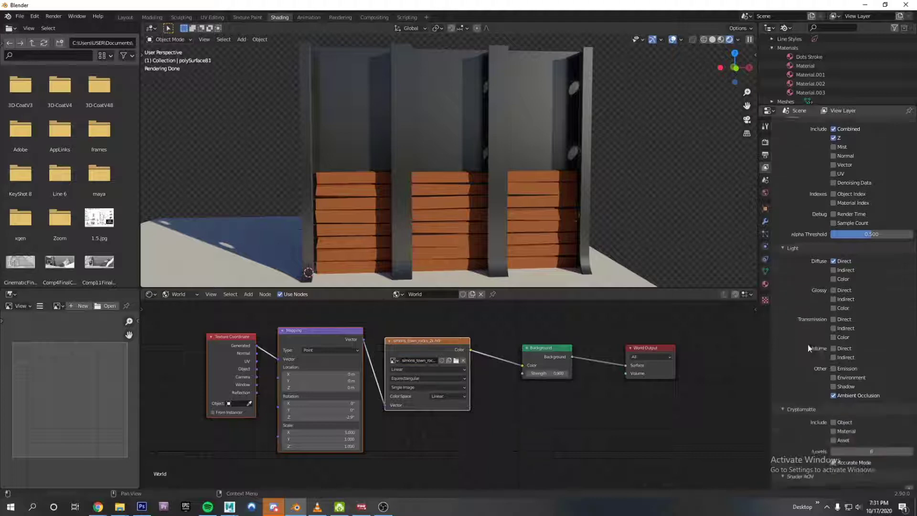
{"action": "scroll", "coordinate": [809, 364], "scroll_direction": "up", "scroll_amount": 5}
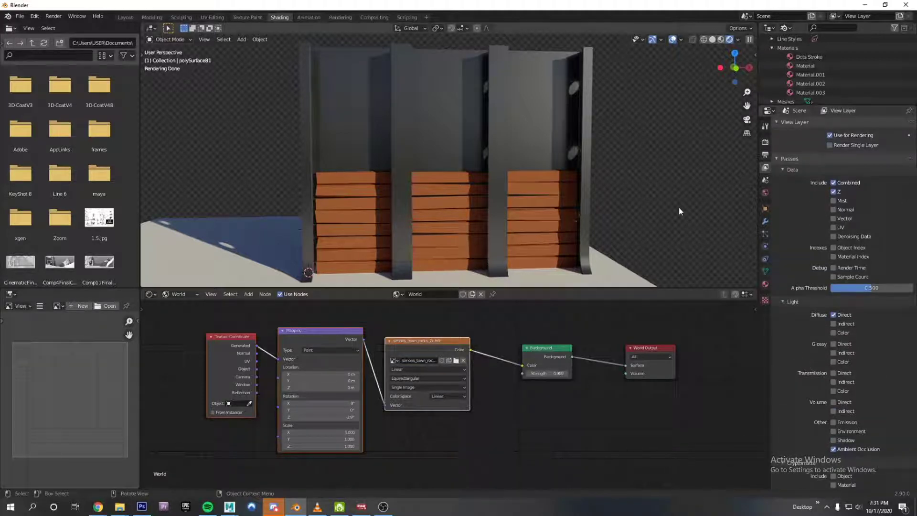
- Try to render the scene and add a camera to it
{"action": "key", "text": "F12"}
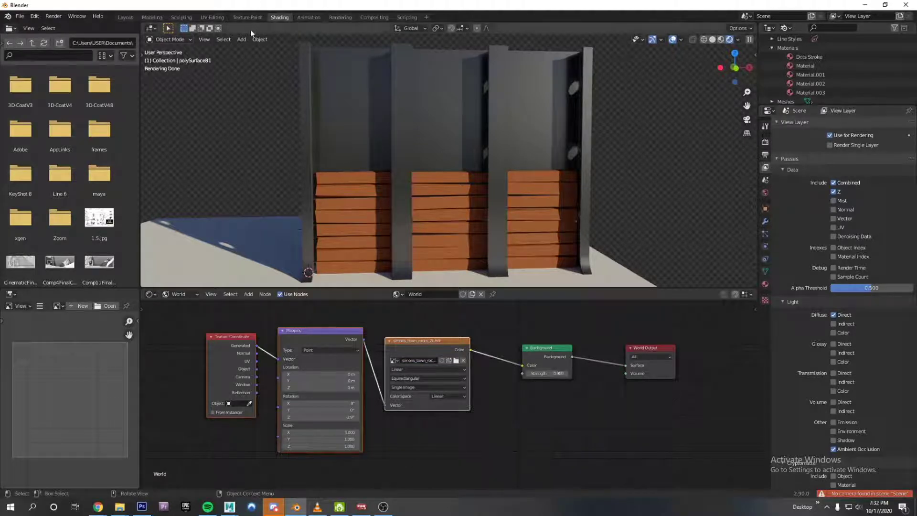
{"action": "left_click", "coordinate": [241, 39]}
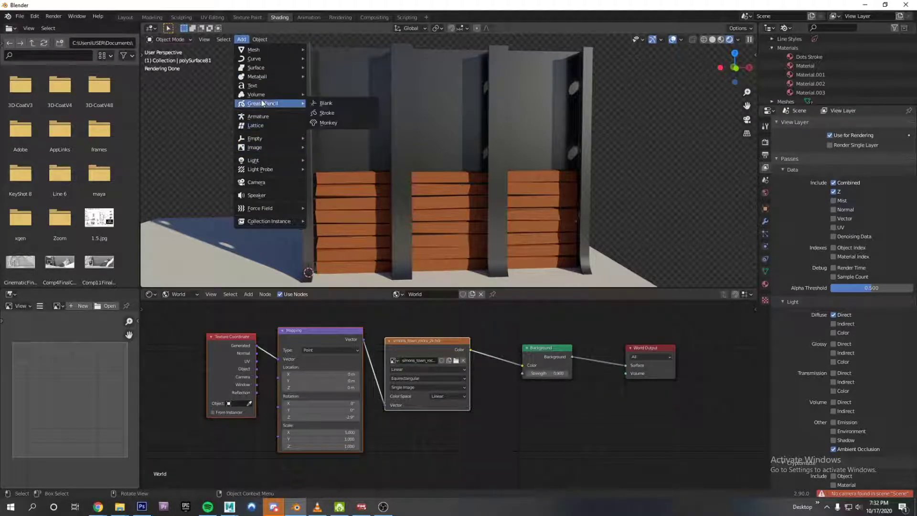
{"action": "mouse_move", "coordinate": [261, 49]}
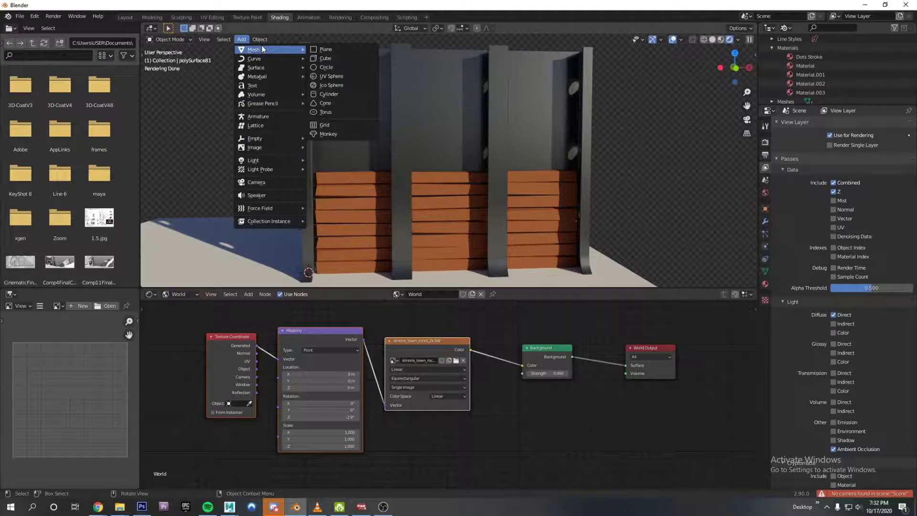
{"action": "left_click", "coordinate": [274, 183]}
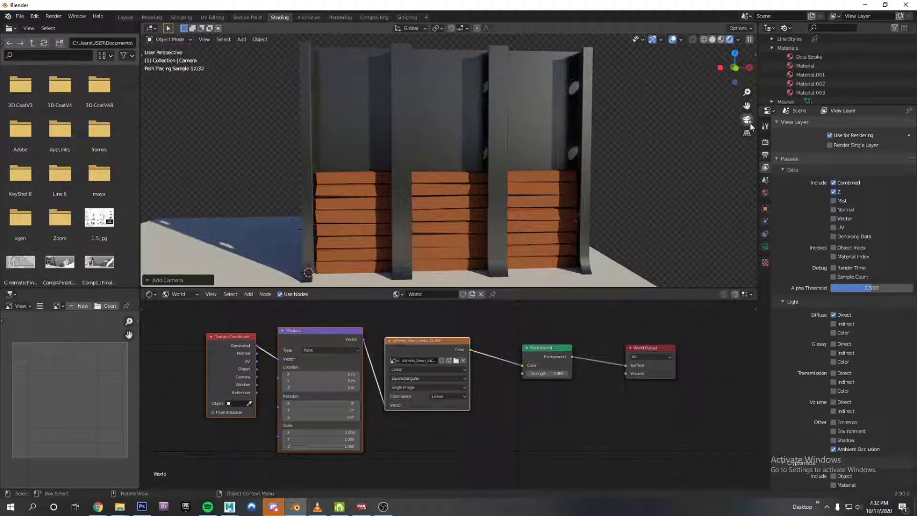
- Switch the viewport to solid shading, select the new camera beside the end post and look through it
{"action": "left_click", "coordinate": [712, 39]}
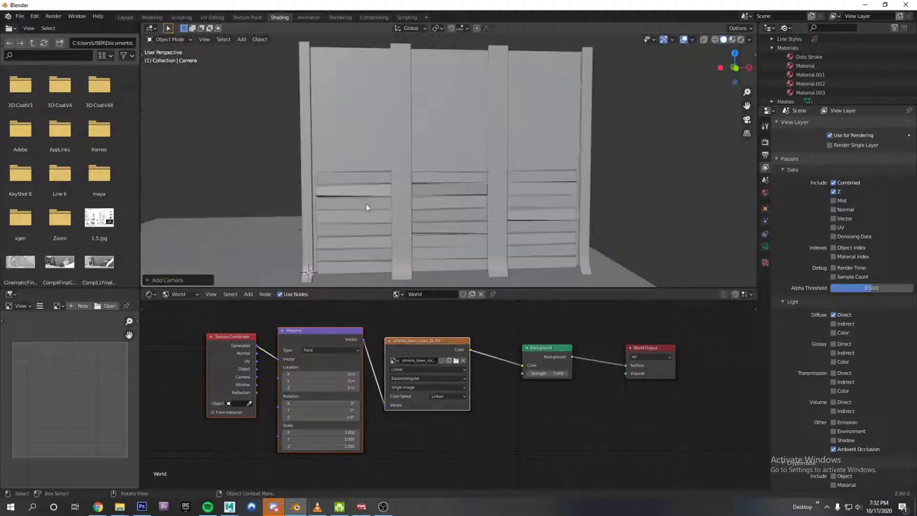
{"action": "middle_click_drag", "start_coordinate": [301, 236], "coordinate": [464, 223]}
{"action": "scroll", "coordinate": [420, 174], "scroll_direction": "down", "scroll_amount": 4}
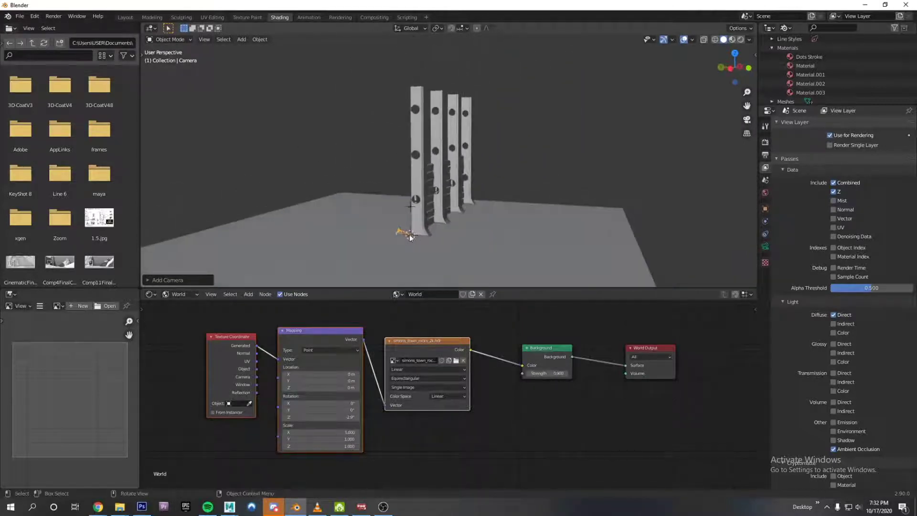
{"action": "key", "text": "a"}
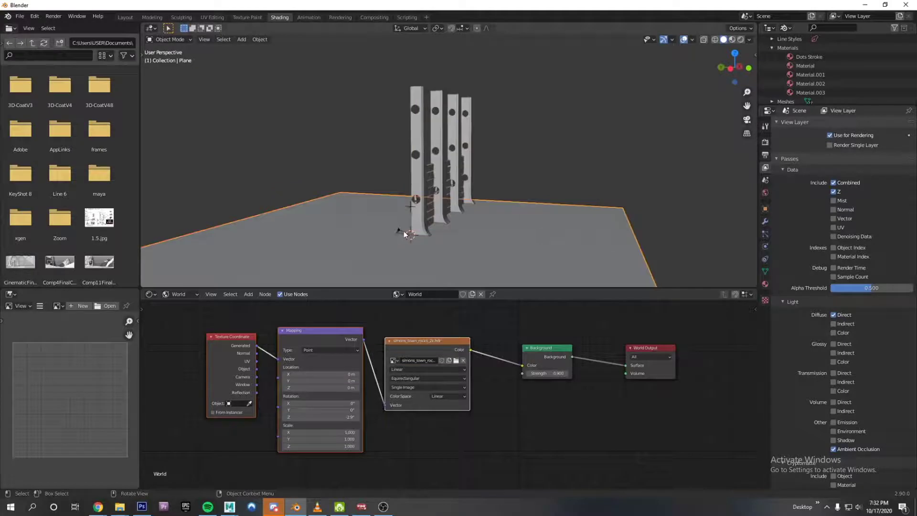
{"action": "left_click", "coordinate": [403, 231]}
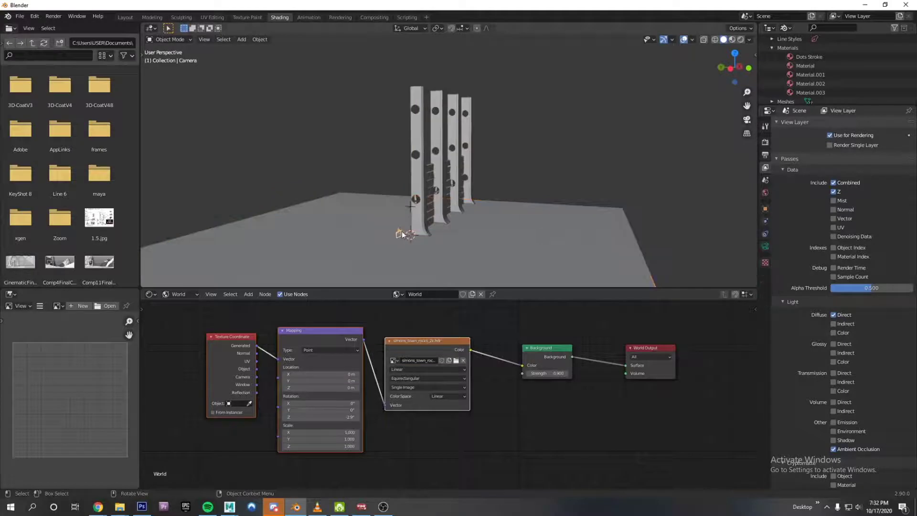
{"action": "left_click", "coordinate": [747, 120]}
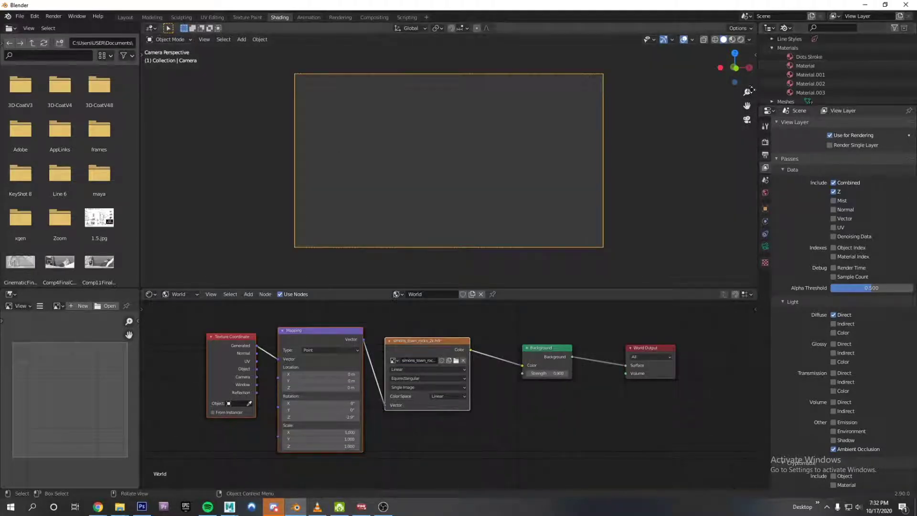
- Turn on Camera to View and move the camera back until the whole wall fits inside the frame
{"action": "left_click", "coordinate": [755, 54]}
{"action": "left_click", "coordinate": [751, 73]}
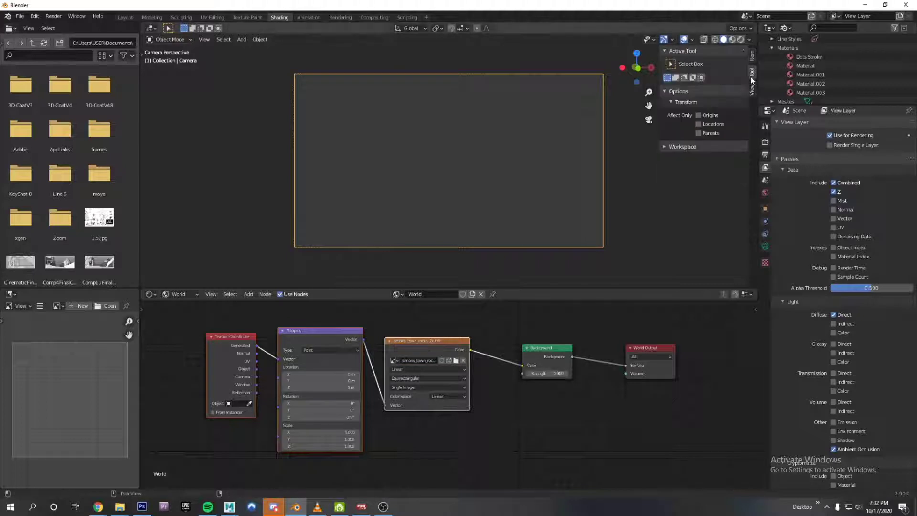
{"action": "left_click", "coordinate": [751, 88]}
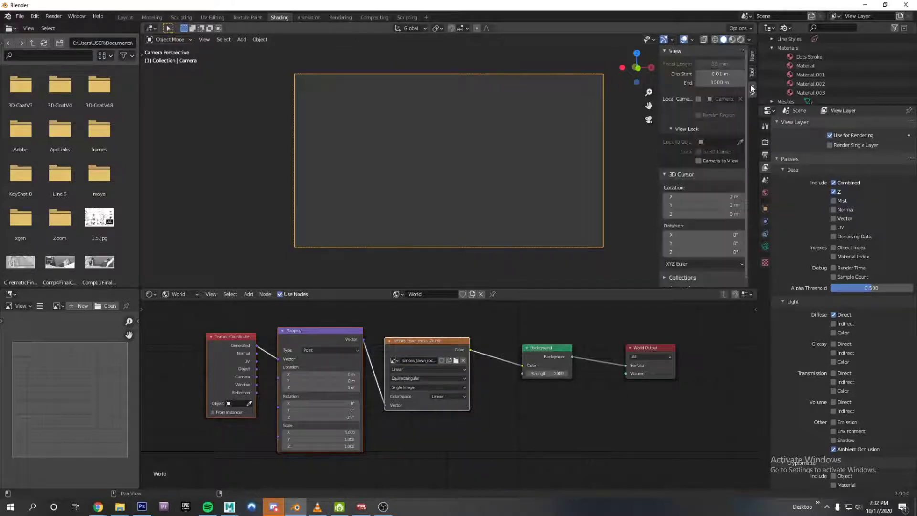
{"action": "left_click", "coordinate": [699, 162]}
{"action": "scroll", "coordinate": [508, 147], "scroll_direction": "down", "scroll_amount": 10}
{"action": "mouse_move", "coordinate": [515, 143]}
{"action": "middle_mouse_down", "text": "shift"}
{"action": "mouse_move", "coordinate": [425, 206]}
{"action": "mouse_move", "coordinate": [439, 187]}
{"action": "mouse_move", "coordinate": [451, 190]}
{"action": "mouse_move", "coordinate": [423, 185]}
{"action": "mouse_move", "coordinate": [469, 178]}
{"action": "mouse_move", "coordinate": [456, 194]}
{"action": "mouse_move", "coordinate": [467, 178]}
{"action": "middle_mouse_up", "text": "shift"}
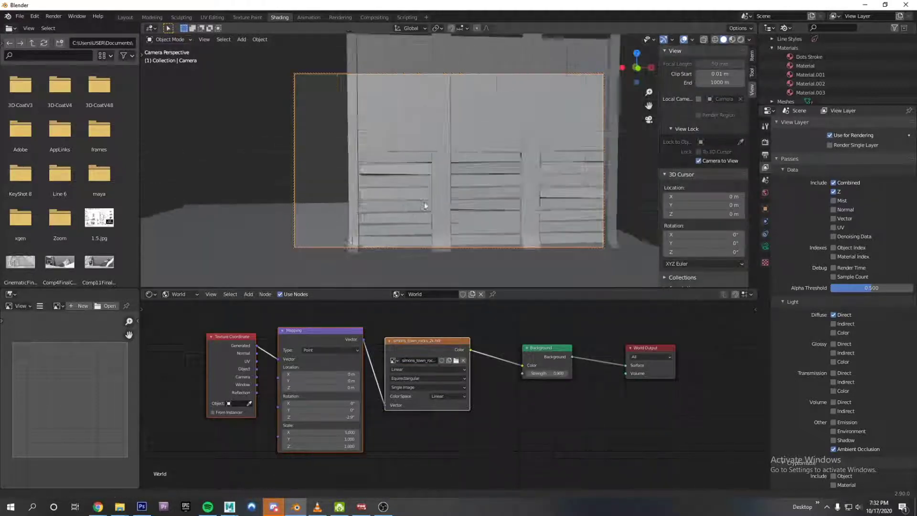
{"action": "scroll", "coordinate": [425, 206], "scroll_direction": "down", "scroll_amount": 3}
{"action": "scroll", "coordinate": [439, 187], "scroll_direction": "up", "scroll_amount": 1}
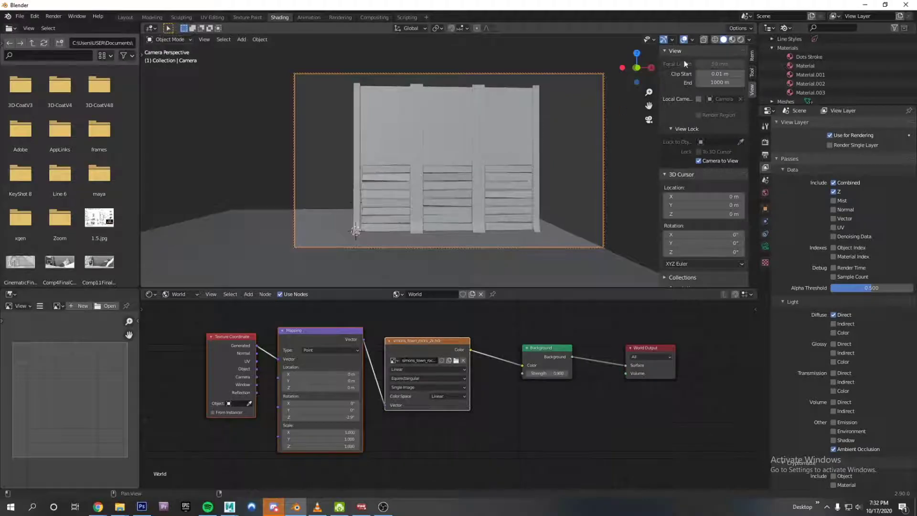
- Orbit the camera to a slightly angled view of the wall in rendered shading and render the image
{"action": "left_click", "coordinate": [739, 39]}
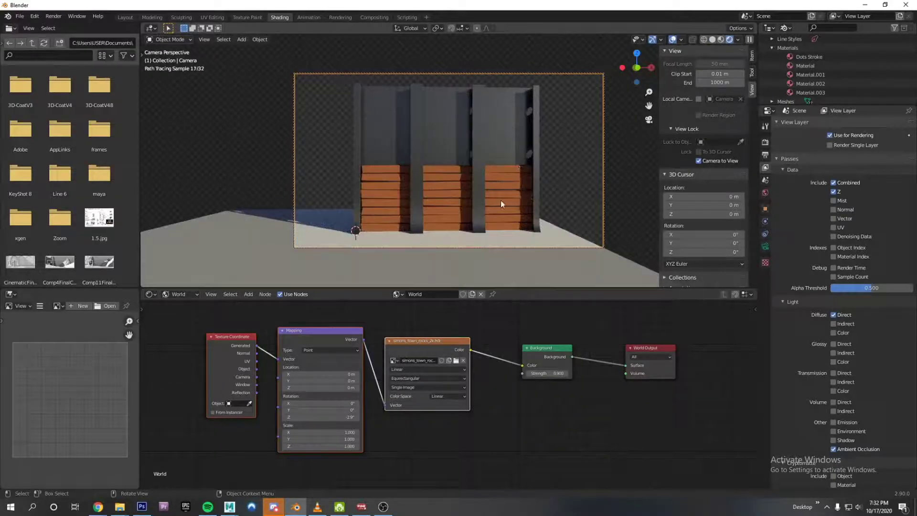
{"action": "mouse_move", "coordinate": [496, 172]}
{"action": "middle_mouse_down"}
{"action": "mouse_move", "coordinate": [494, 181]}
{"action": "mouse_move", "coordinate": [496, 165]}
{"action": "mouse_move", "coordinate": [514, 163]}
{"action": "middle_mouse_up"}
{"action": "middle_click_drag", "start_coordinate": [502, 178], "coordinate": [506, 181]}
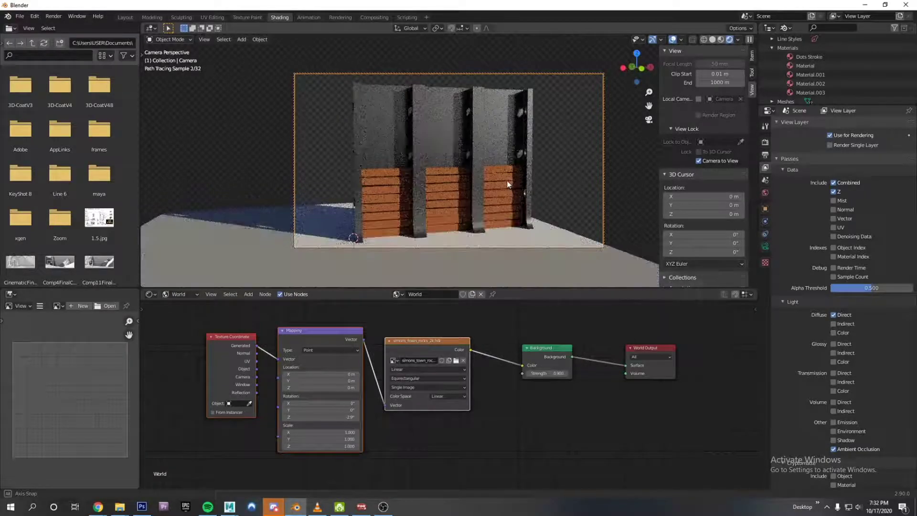
{"action": "middle_click_drag", "start_coordinate": [561, 163], "coordinate": [558, 162]}
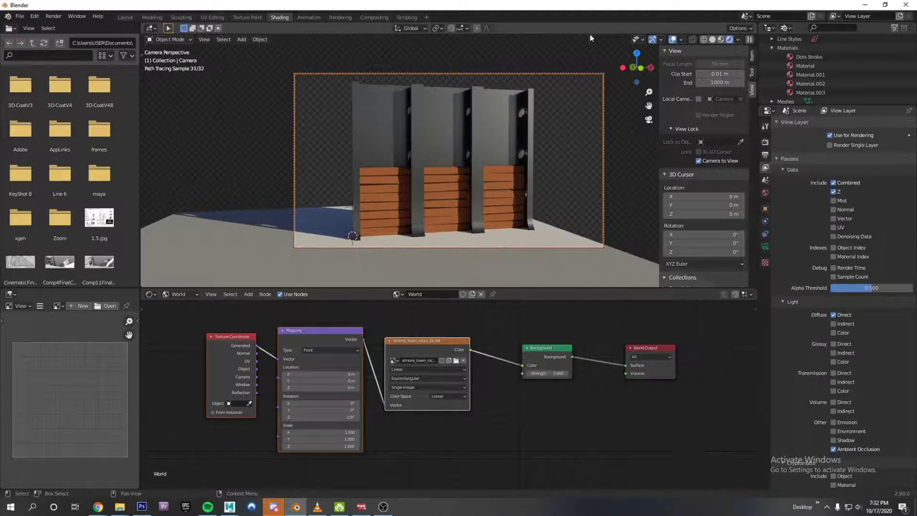
{"action": "key", "text": "F12"}
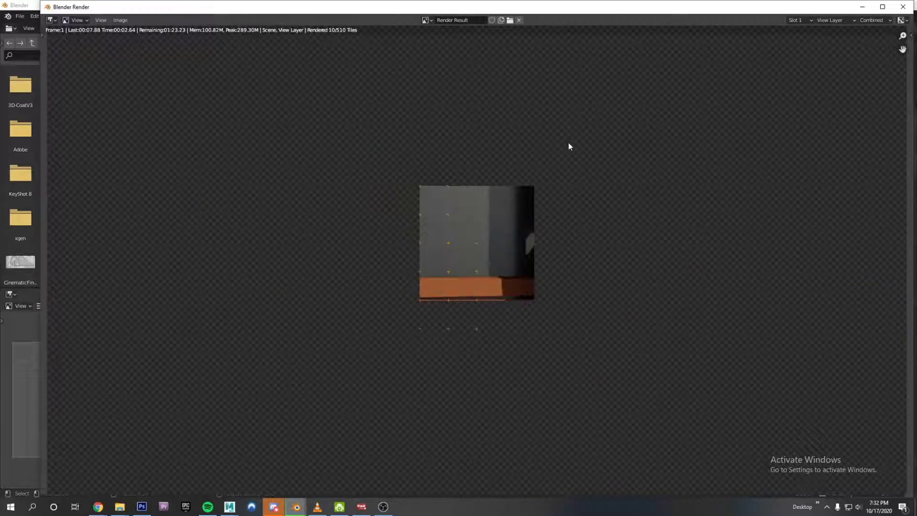
- Examine the Depth, AO and DiffDir passes of the finished wall render
{"action": "scroll", "coordinate": [560, 196], "scroll_direction": "down", "scroll_amount": 2}
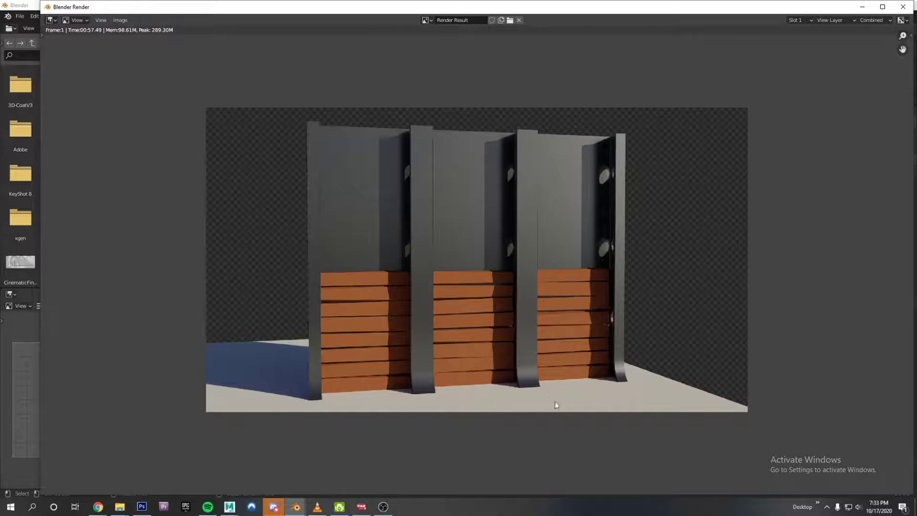
{"action": "left_click", "coordinate": [878, 21]}
{"action": "left_click", "coordinate": [866, 48]}
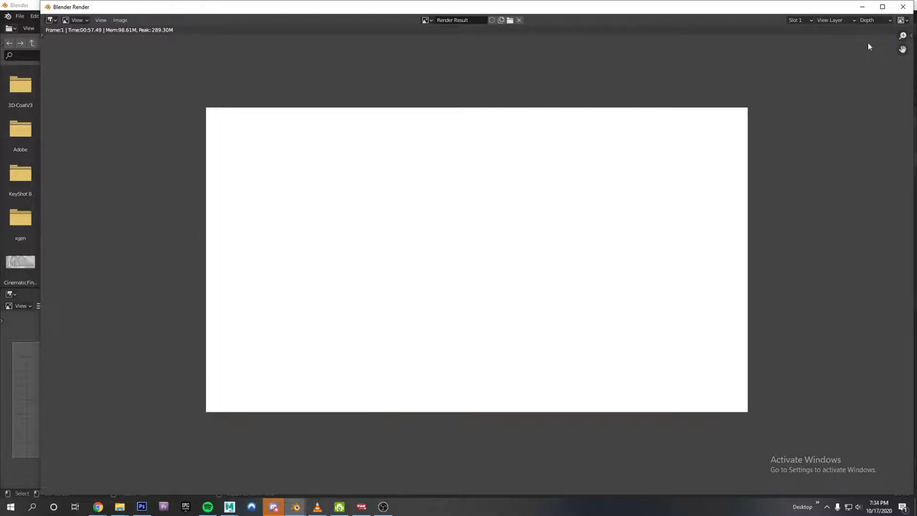
{"action": "left_click", "coordinate": [874, 20]}
{"action": "left_click", "coordinate": [865, 61]}
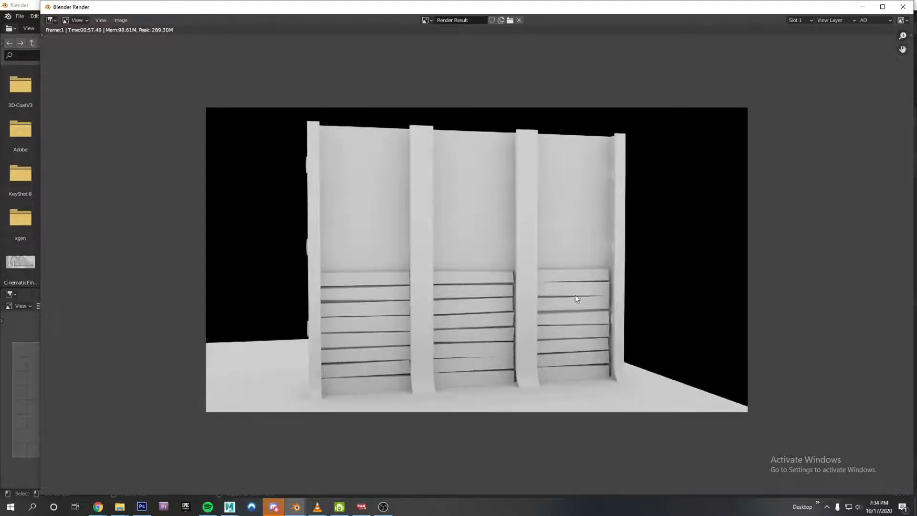
{"action": "left_click", "coordinate": [857, 20]}
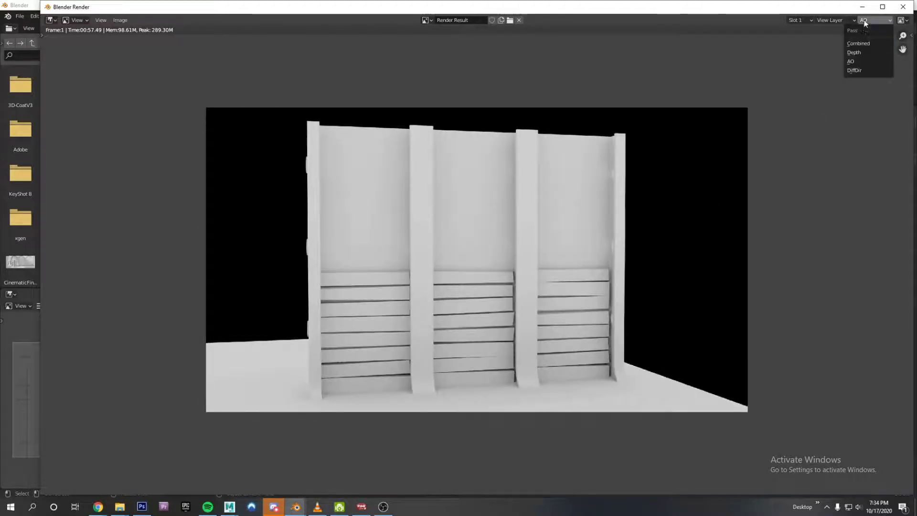
{"action": "left_click", "coordinate": [850, 72]}
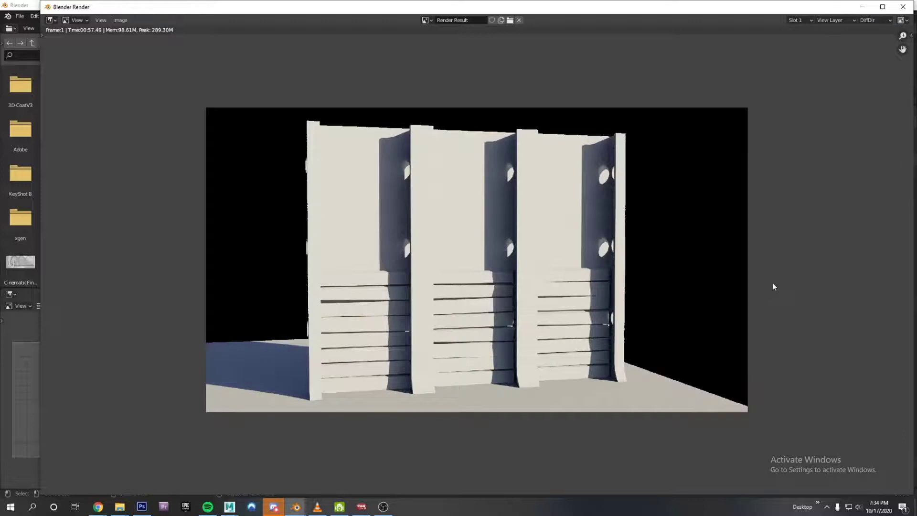
{"action": "left_click", "coordinate": [874, 20]}
{"action": "left_click", "coordinate": [119, 20]}
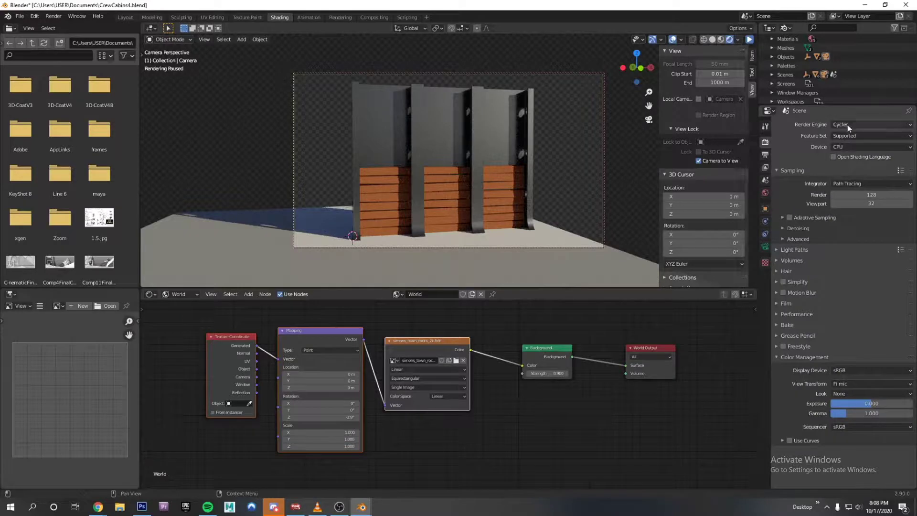
- Switch the render engine to Workbench with Flat lighting and Random object colors
{"action": "left_click", "coordinate": [847, 125]}
{"action": "left_click", "coordinate": [851, 144]}
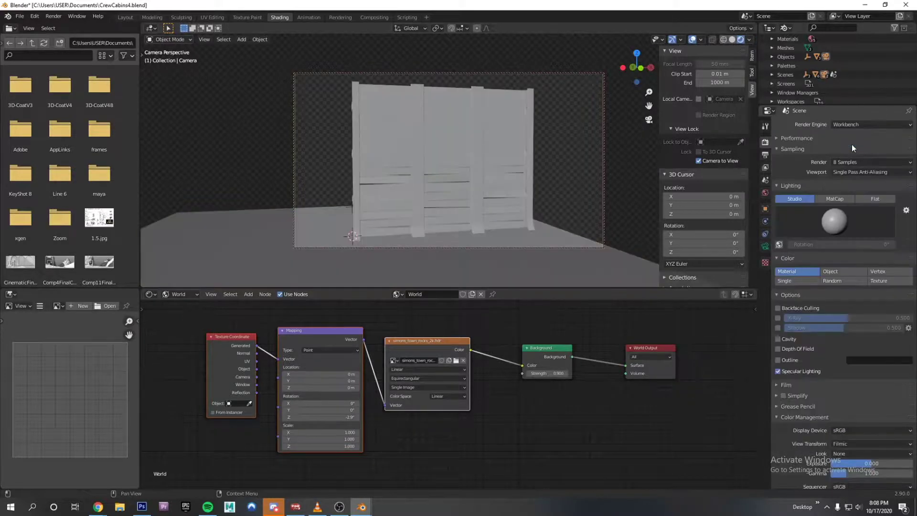
{"action": "left_click", "coordinate": [877, 199]}
{"action": "left_click", "coordinate": [846, 238]}
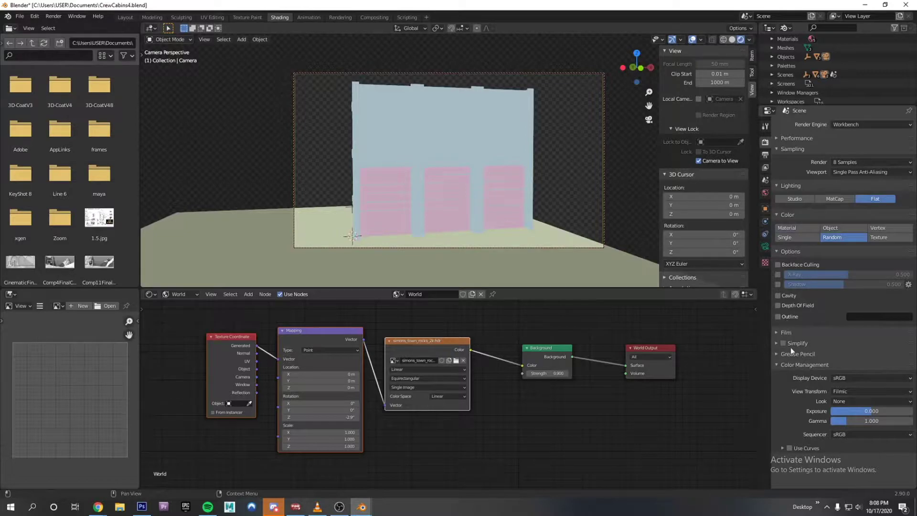
- Enable color management curves, pull the curve's middle point down to about X 0.55, Y 0.07, and render the image
{"action": "left_click", "coordinate": [783, 448]}
{"action": "scroll", "coordinate": [803, 419], "scroll_direction": "down", "scroll_amount": 5}
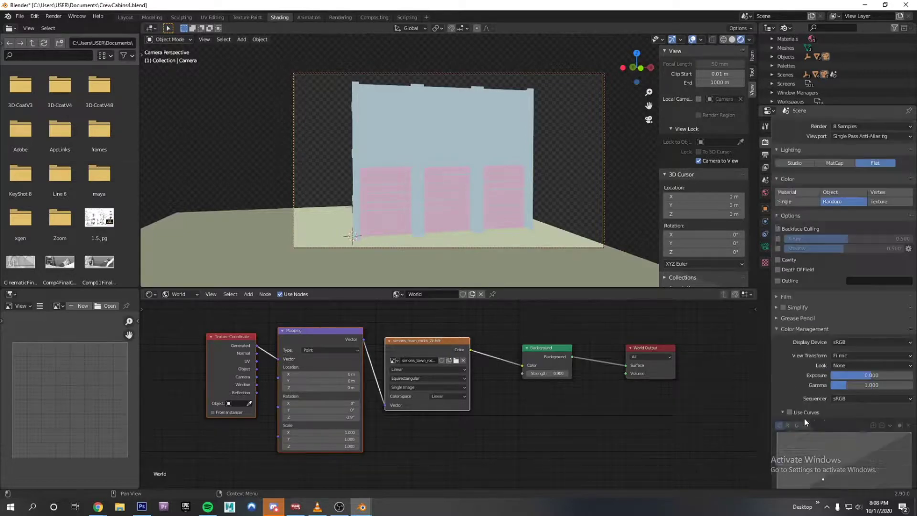
{"action": "left_click", "coordinate": [788, 340]}
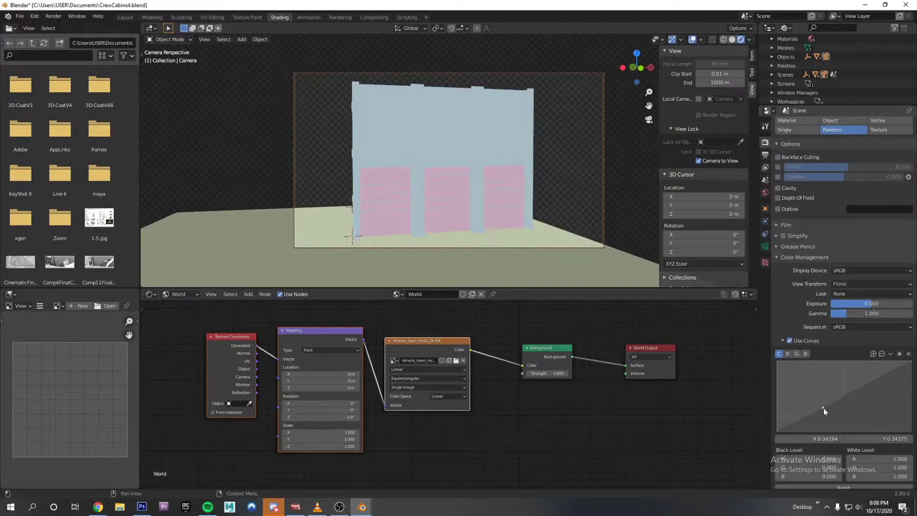
{"action": "left_click_drag", "start_coordinate": [823, 407], "coordinate": [851, 426]}
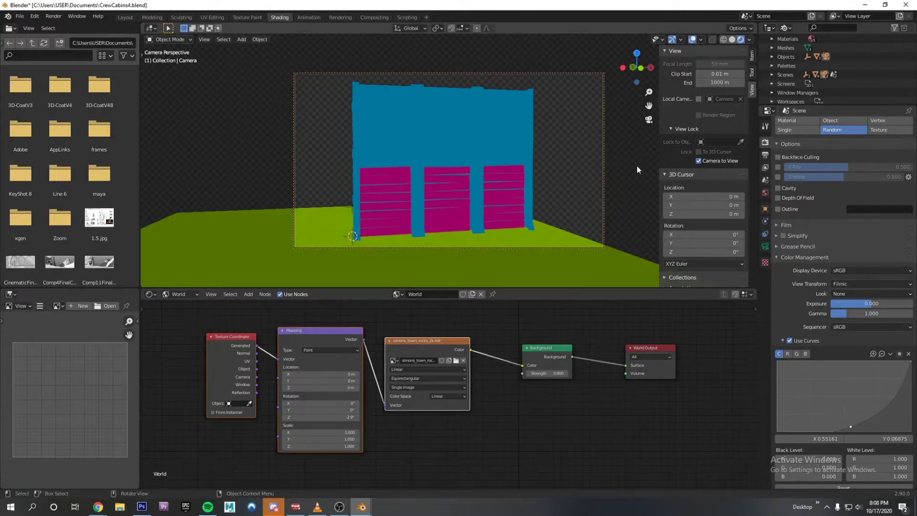
{"action": "key", "text": "F12"}
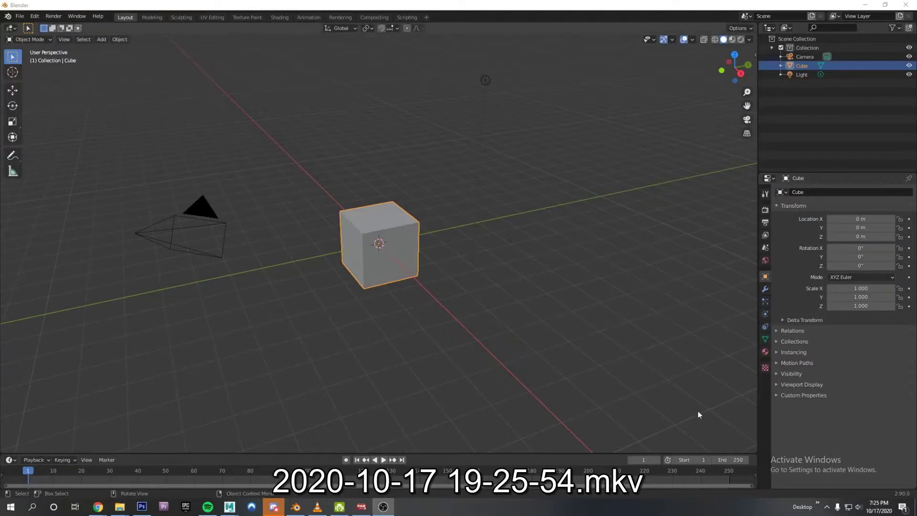
- Delete the default camera, cube and light from the new scene
{"action": "middle_click_drag", "start_coordinate": [511, 215], "coordinate": [528, 240]}
{"action": "scroll", "coordinate": [528, 240], "scroll_direction": "down", "scroll_amount": 5}
{"action": "middle_click_drag", "start_coordinate": [450, 270], "coordinate": [470, 291], "text": "shift"}
{"action": "middle_click_drag", "start_coordinate": [470, 291], "coordinate": [497, 290]}
{"action": "left_click_drag", "start_coordinate": [309, 188], "coordinate": [572, 336]}
{"action": "right_click", "coordinate": [407, 279]}
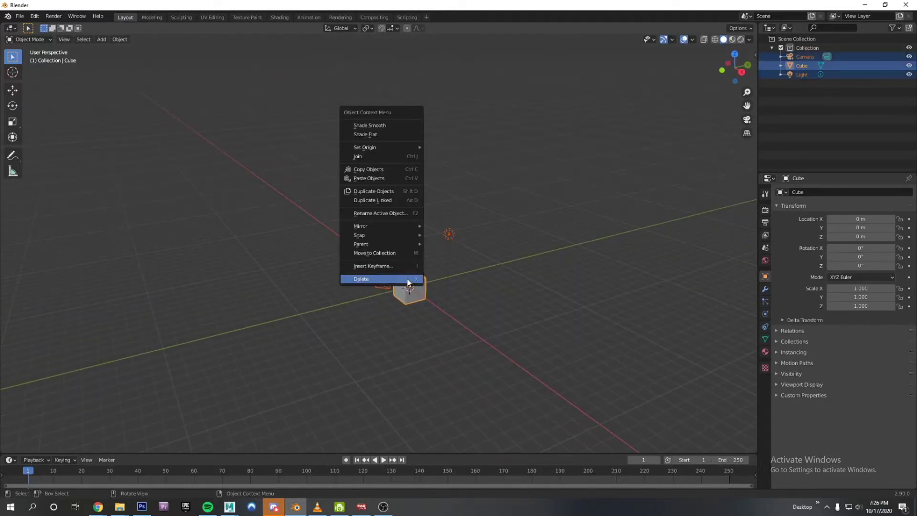
{"action": "left_click", "coordinate": [406, 279]}
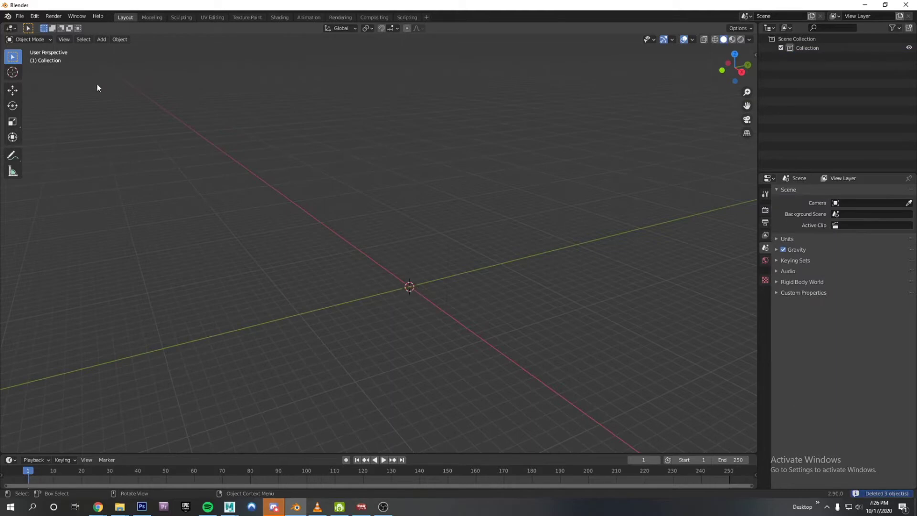
- Import the wall model's FBX file from the Documents folder into the empty scene
{"action": "left_click", "coordinate": [19, 15]}
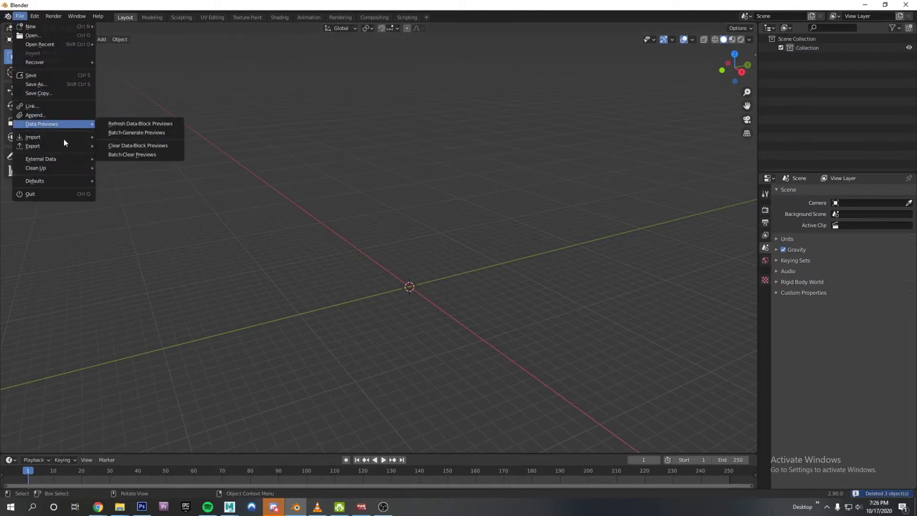
{"action": "mouse_move", "coordinate": [64, 139]}
{"action": "left_click", "coordinate": [136, 190]}
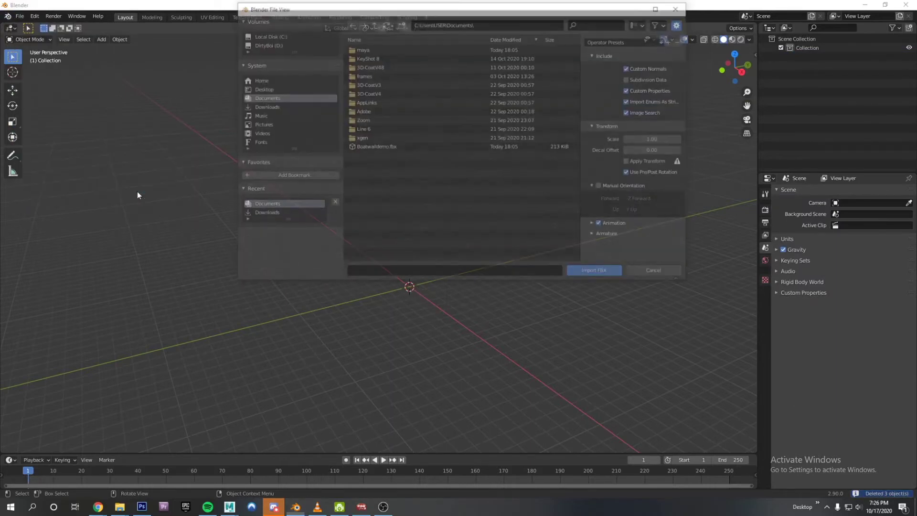
{"action": "double_click", "coordinate": [385, 146]}
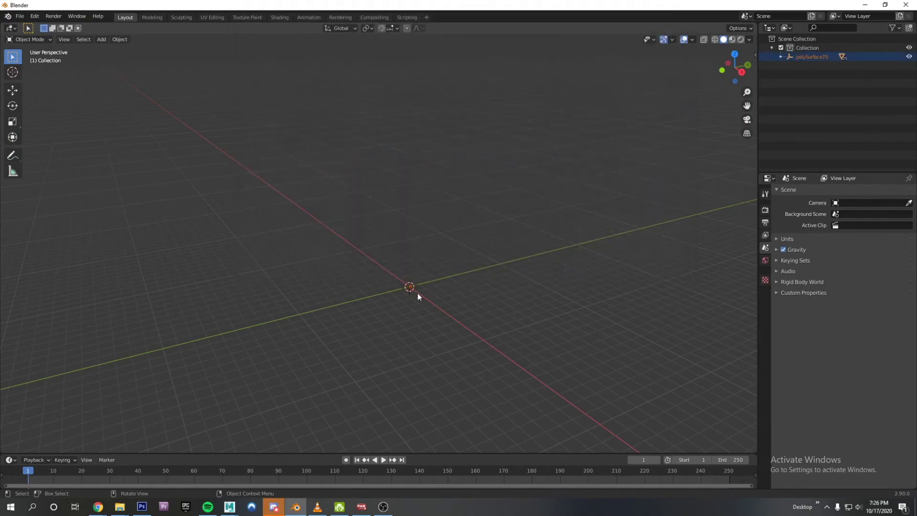